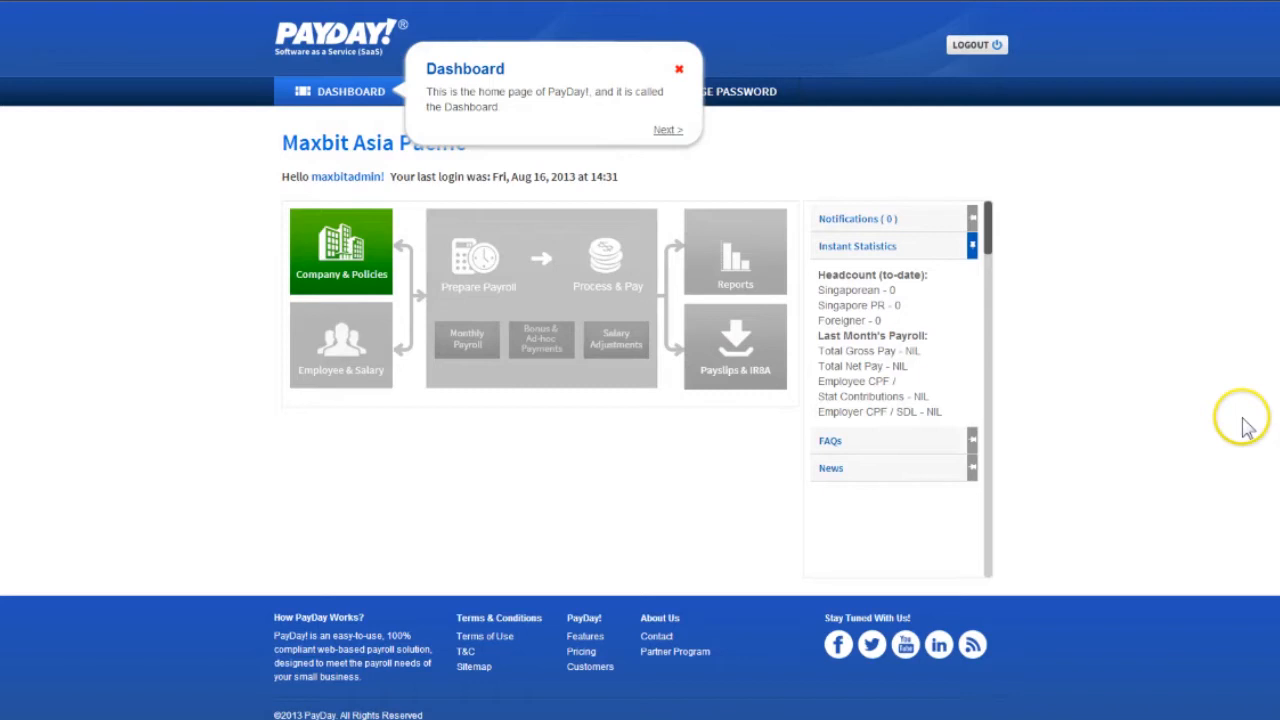
# Advance past the dashboard introduction and open the Company & Policies section
pyautogui.click(669, 130)
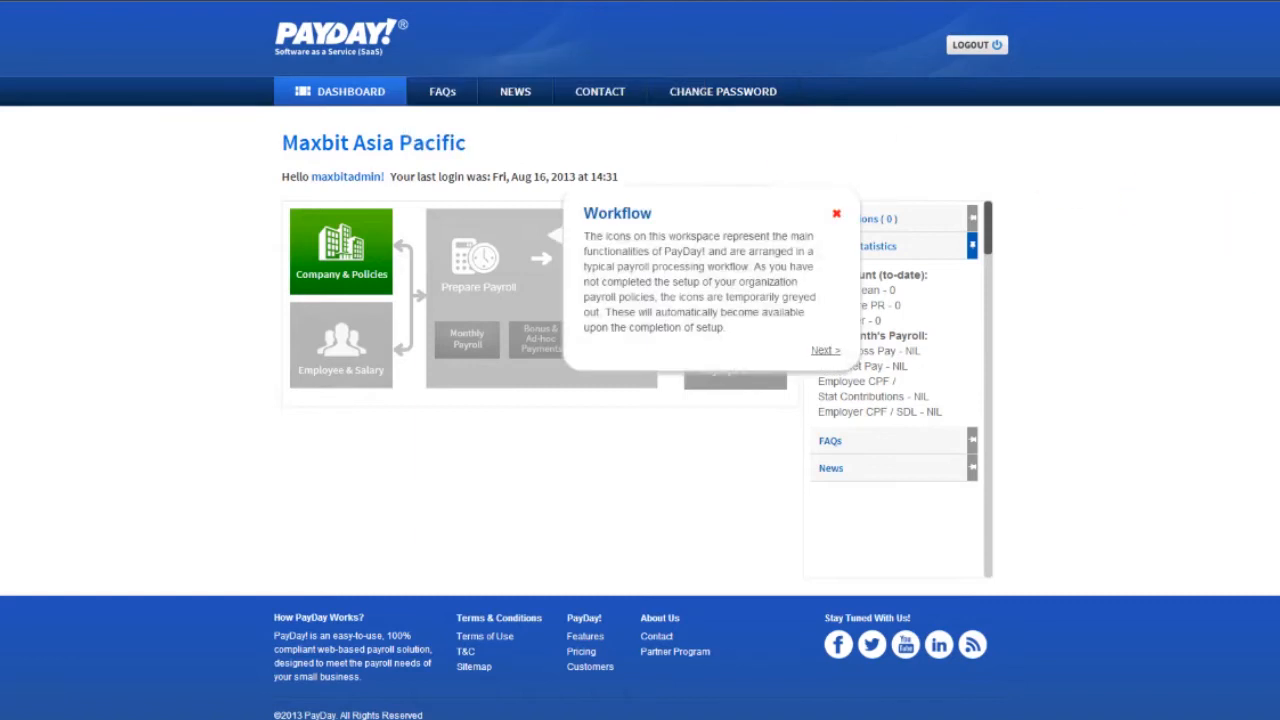
pyautogui.click(826, 350)
pyautogui.click(783, 282)
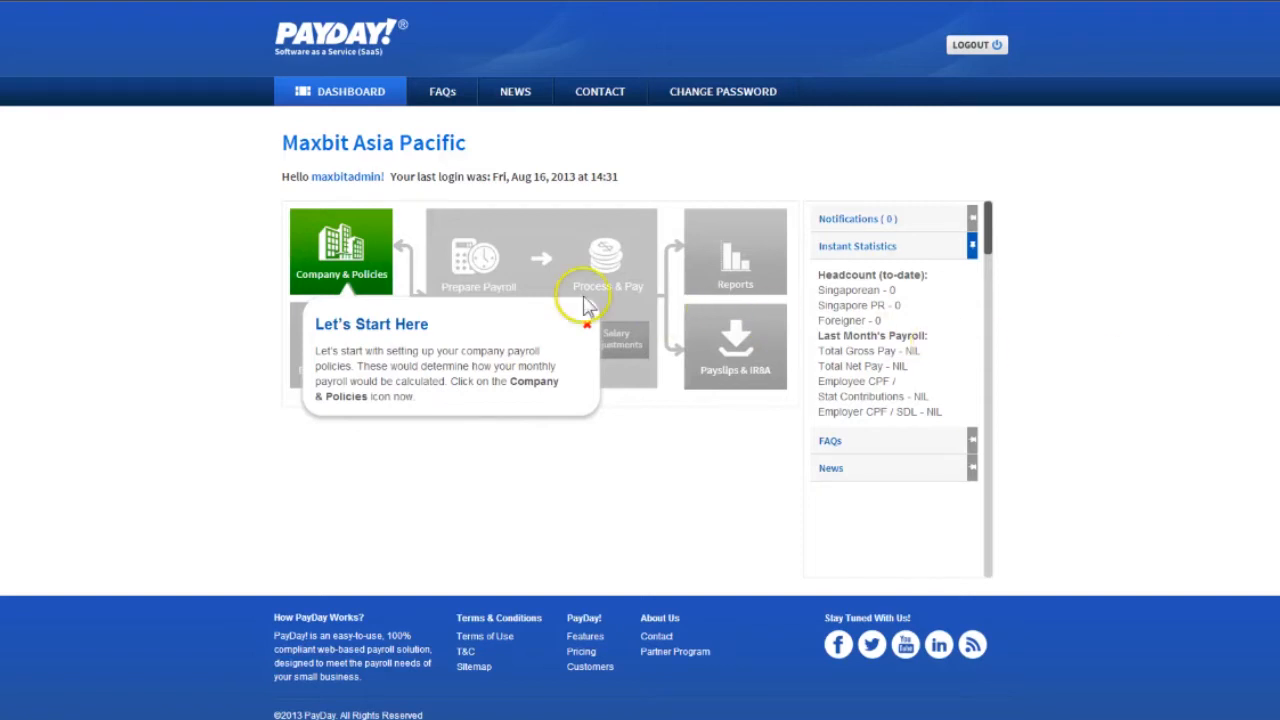
pyautogui.click(372, 256)
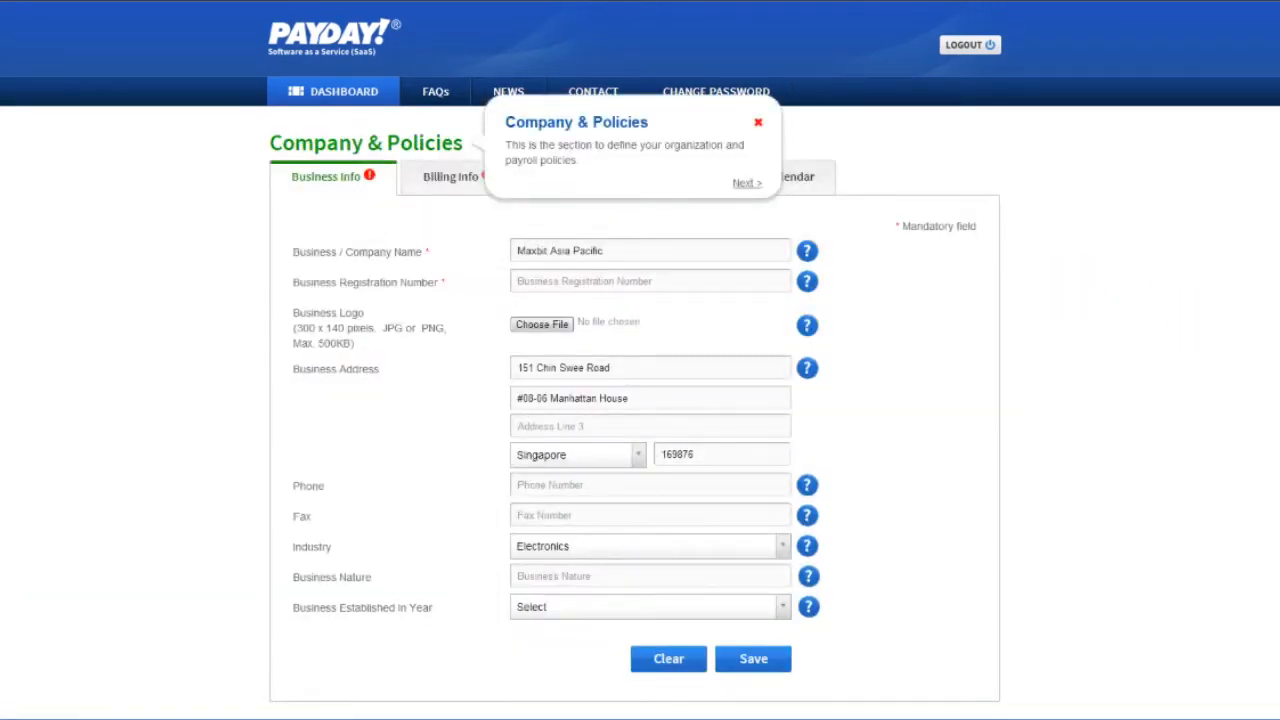
# Go through the Company & Policies guide hints and read the help for the business registration number
pyautogui.click(729, 283)
pyautogui.click(1241, 434)
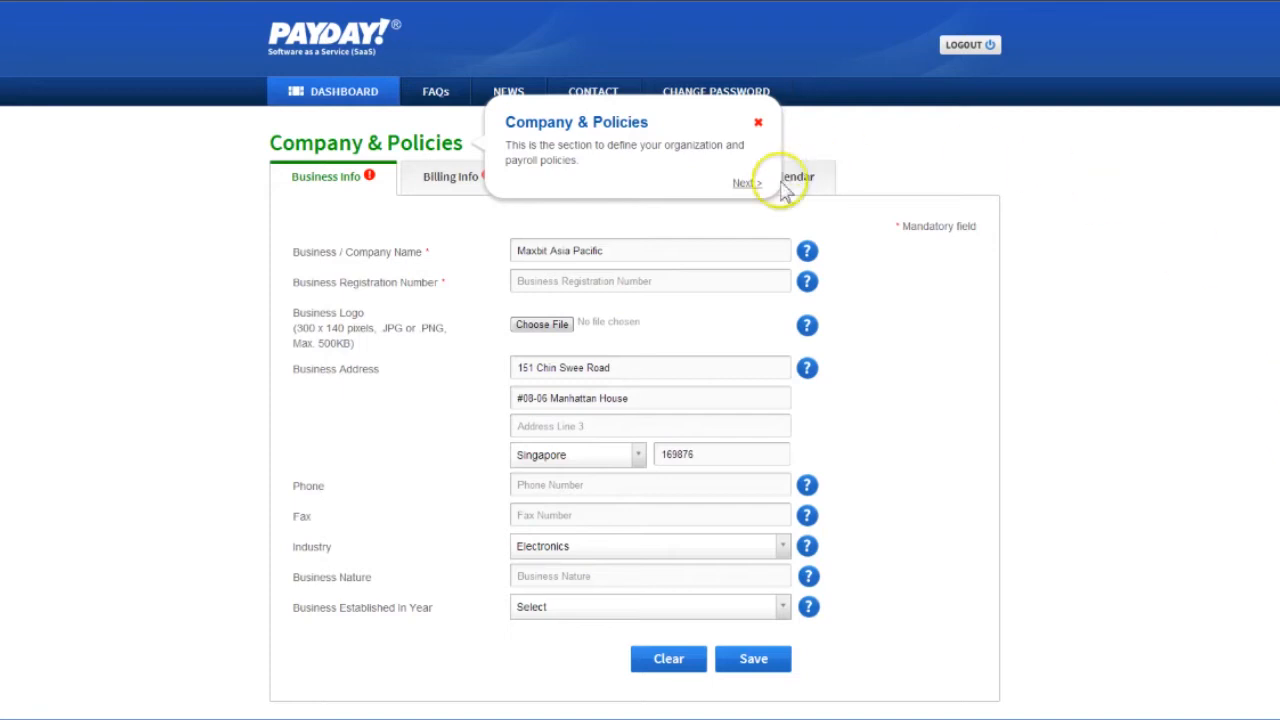
pyautogui.click(747, 184)
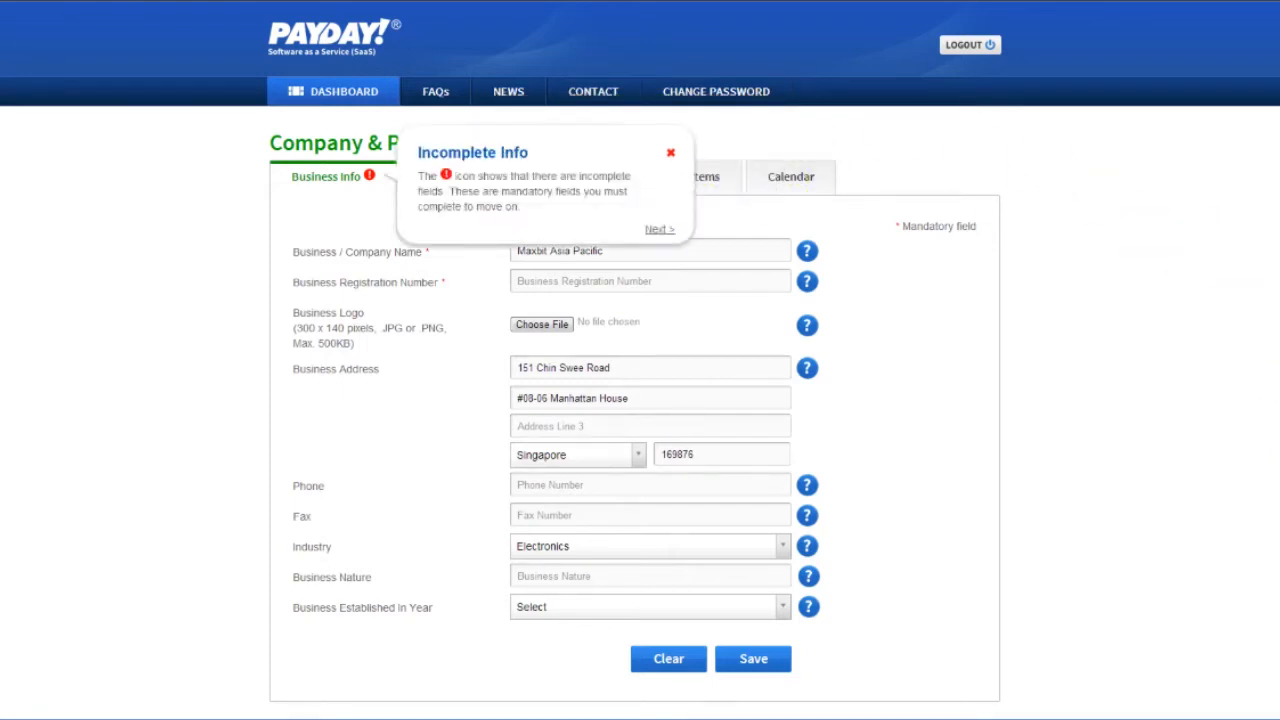
pyautogui.click(662, 229)
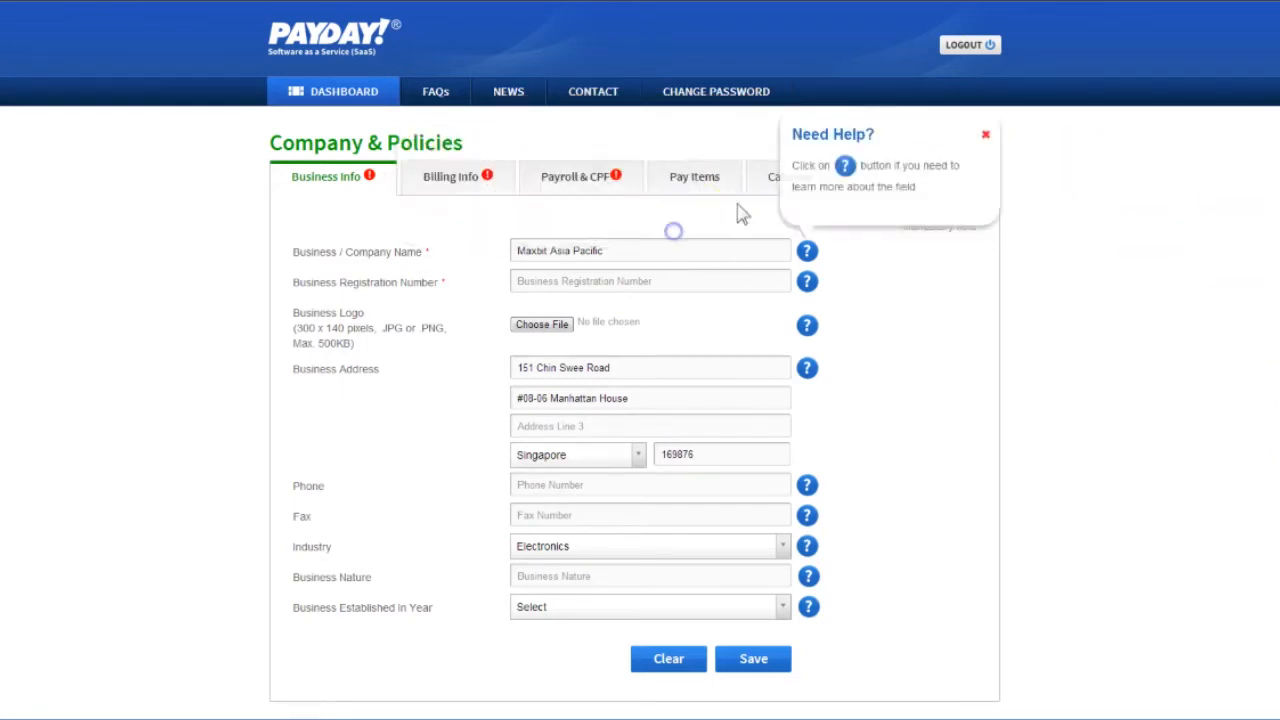
pyautogui.click(810, 281)
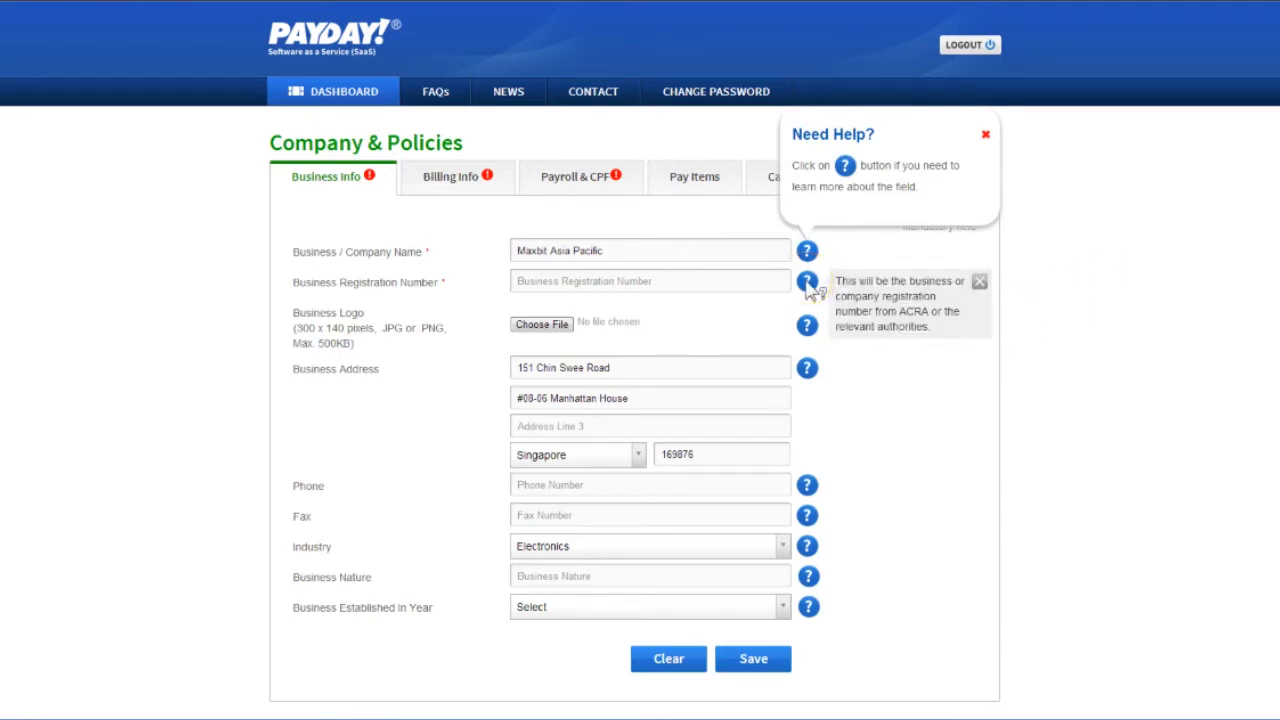
pyautogui.click(1086, 380)
# Enter the business registration number and choose Logo.png as the business logo
pyautogui.click(722, 289)
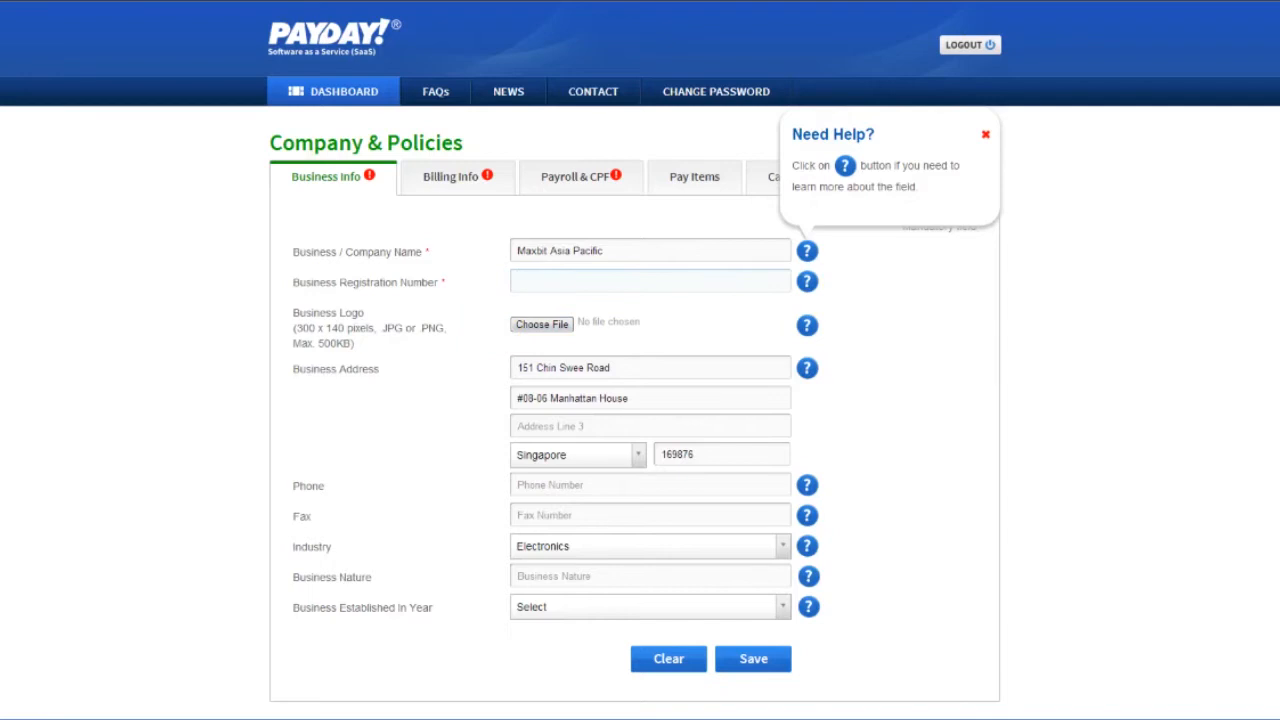
pyautogui.click(520, 323)
pyautogui.click(921, 445)
pyautogui.click(1205, 378)
# Enter the company's phone and fax numbers and save the business info
pyautogui.click(647, 485)
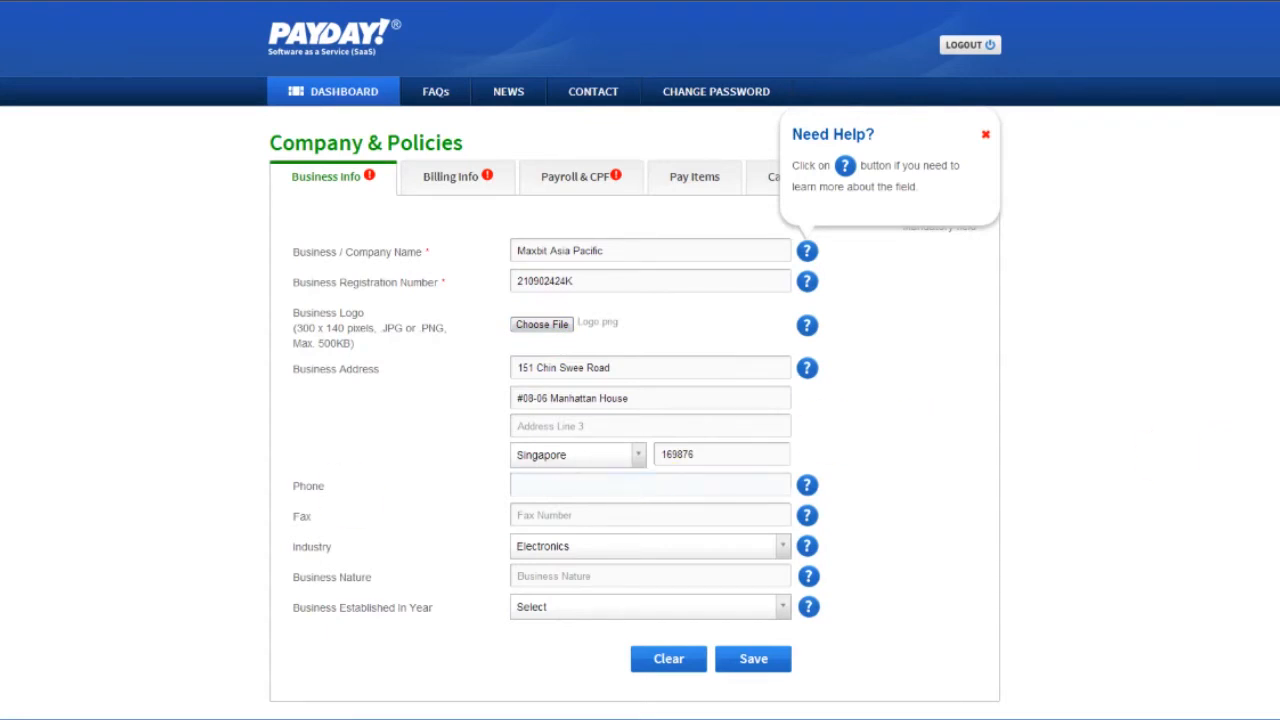
pyautogui.write('62227590')
pyautogui.press('Tab')
pyautogui.write('63778500')
pyautogui.click(770, 660)
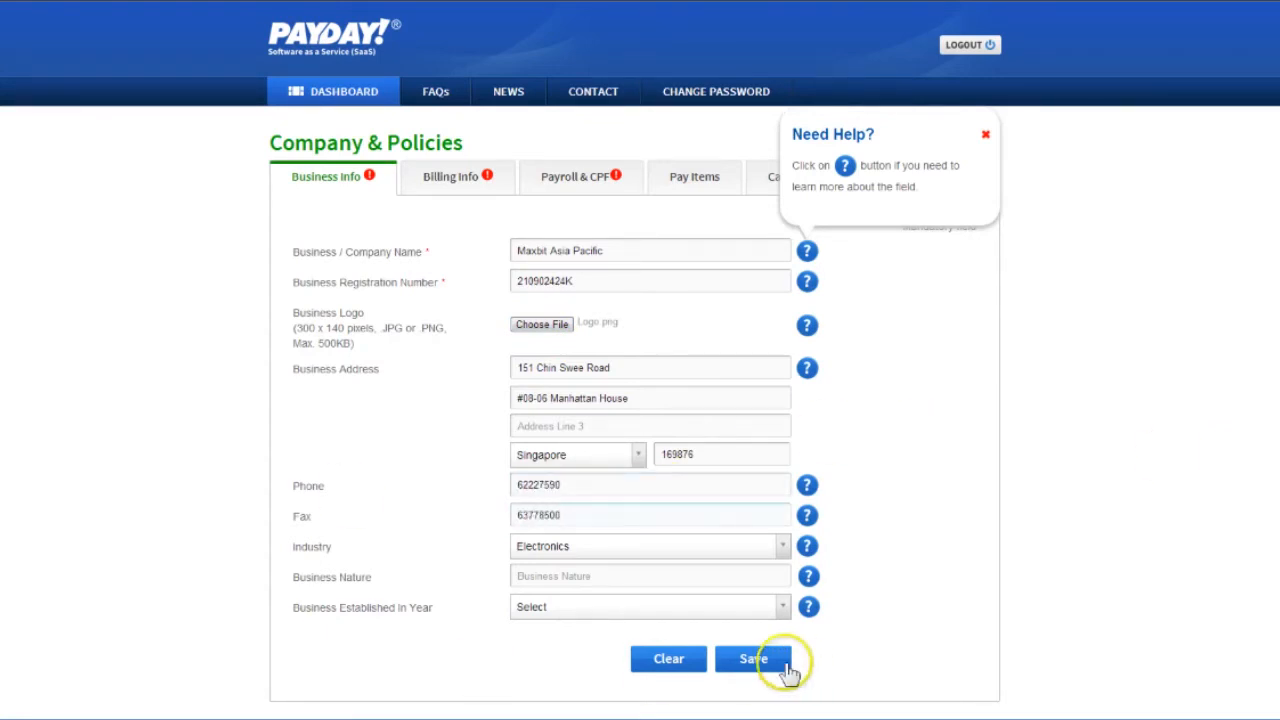
# Continue to the billing info and enter the billing contact's full name and the job title Admin
pyautogui.click(465, 210)
pyautogui.click(763, 428)
pyautogui.press('Tab')
pyautogui.write('Admin')
# Enter the billing contact's email and phone number and save the billing info
pyautogui.press('Tab')
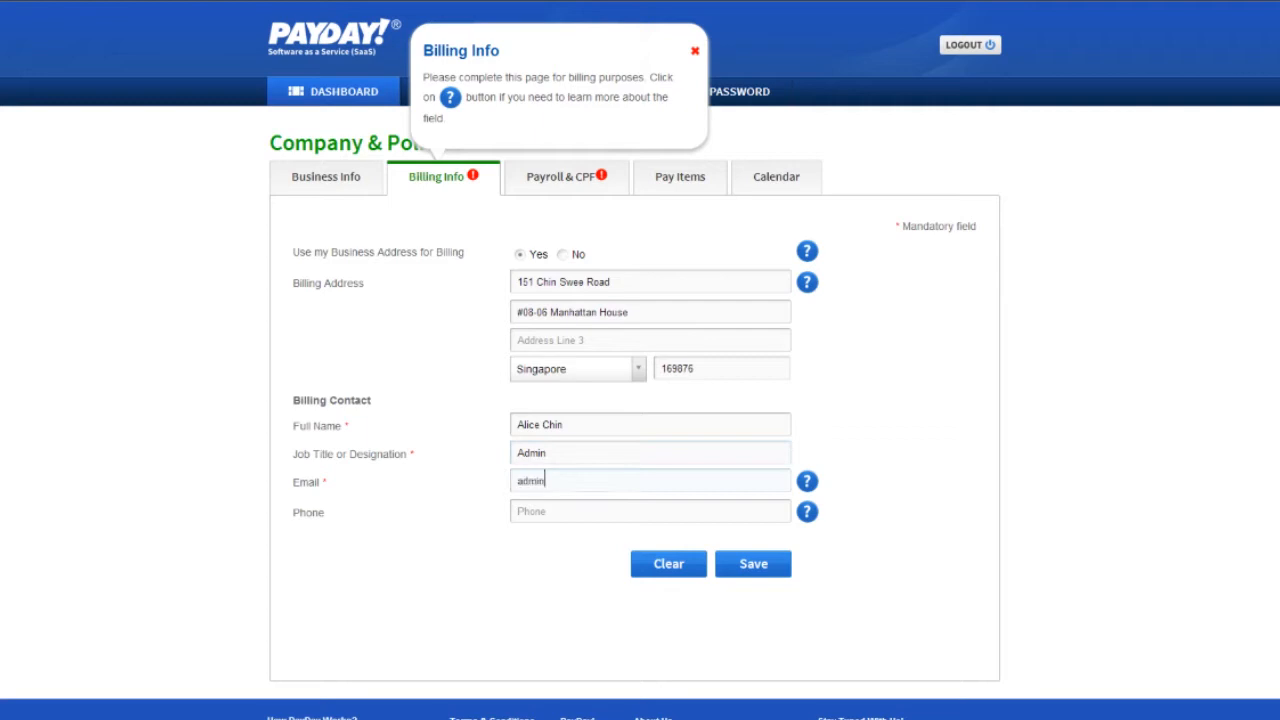
pyautogui.press('Tab')
pyautogui.write('62227584')
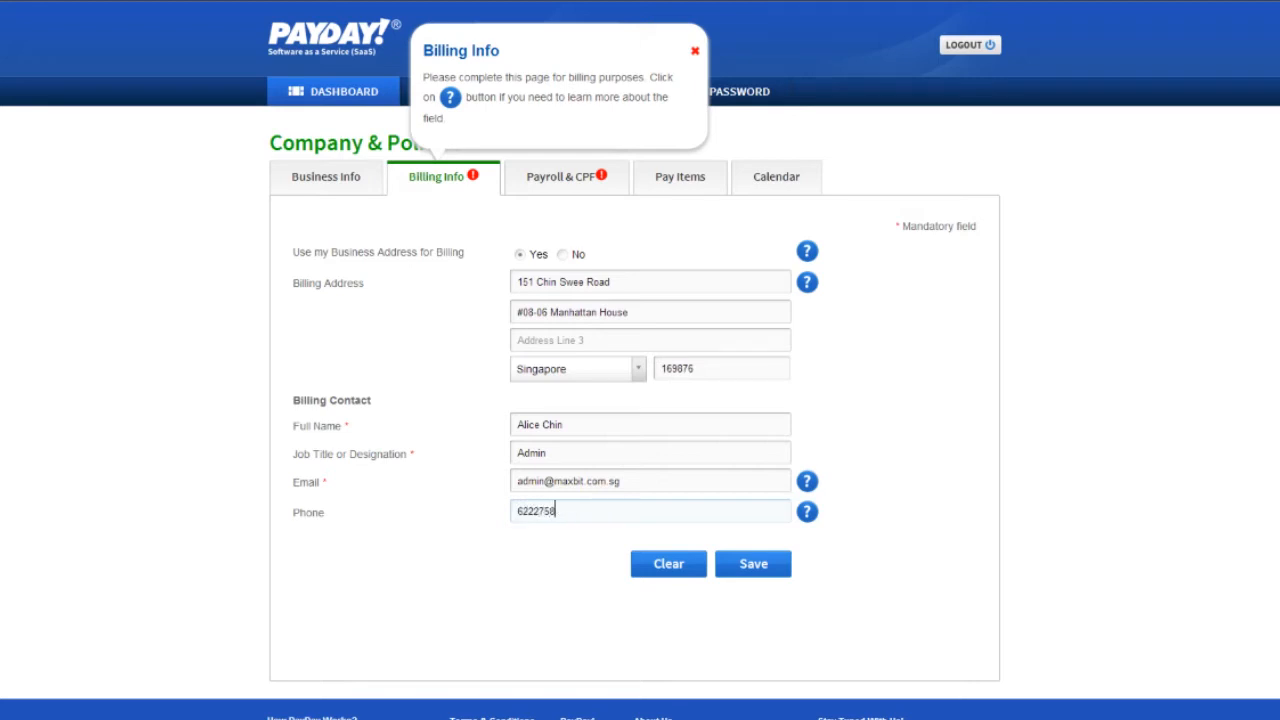
pyautogui.click(754, 564)
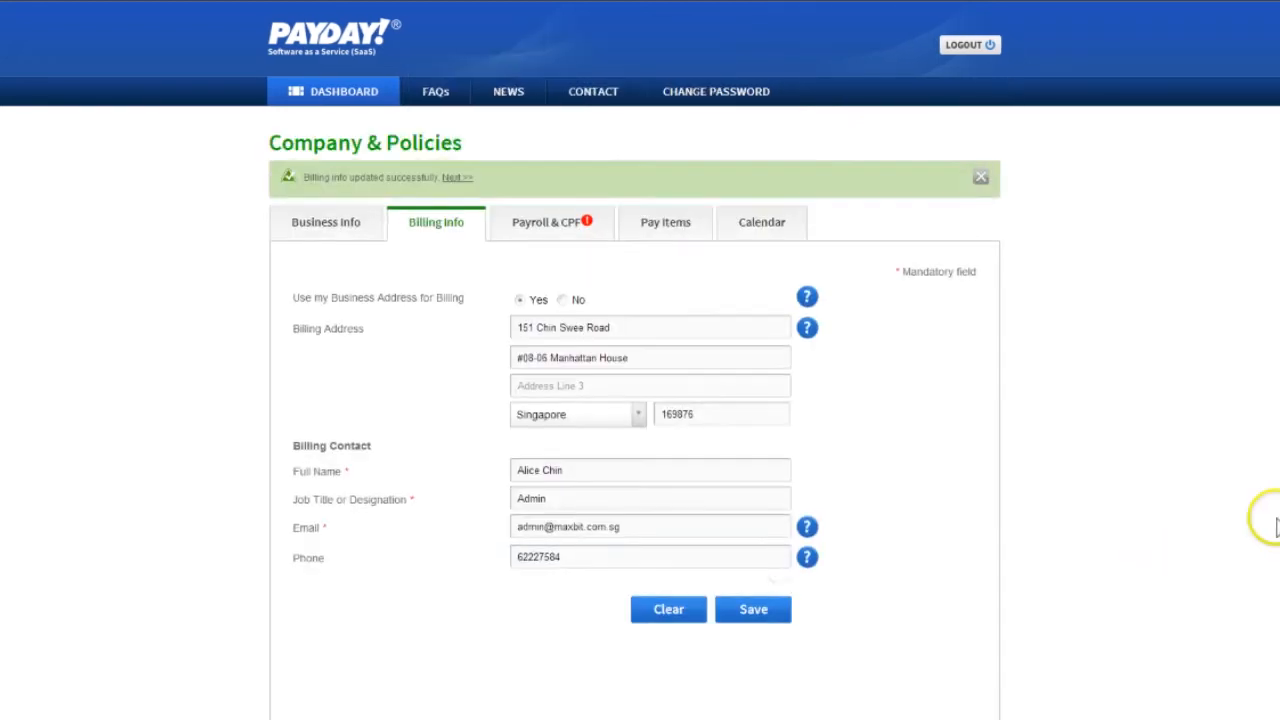
# In the Payroll & CPF settings, enter the company's CPF submission number and IRAS tax reference number
pyautogui.click(746, 290)
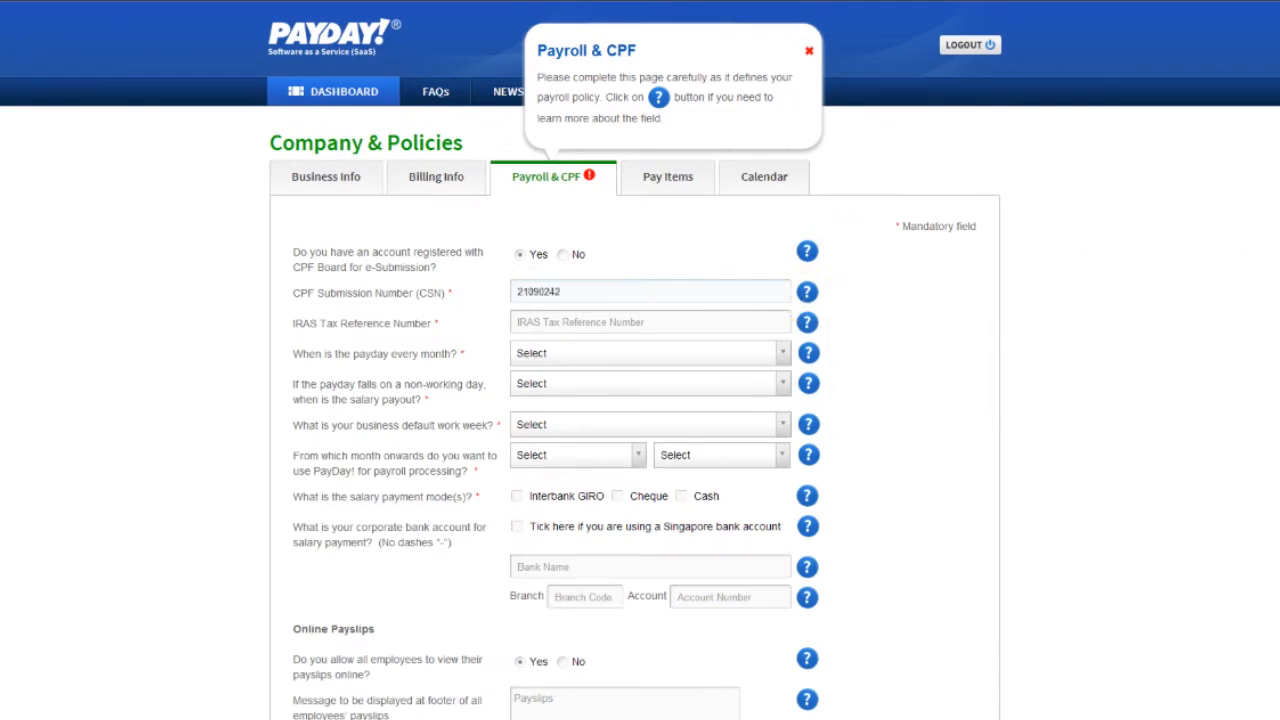
pyautogui.press('Tab')
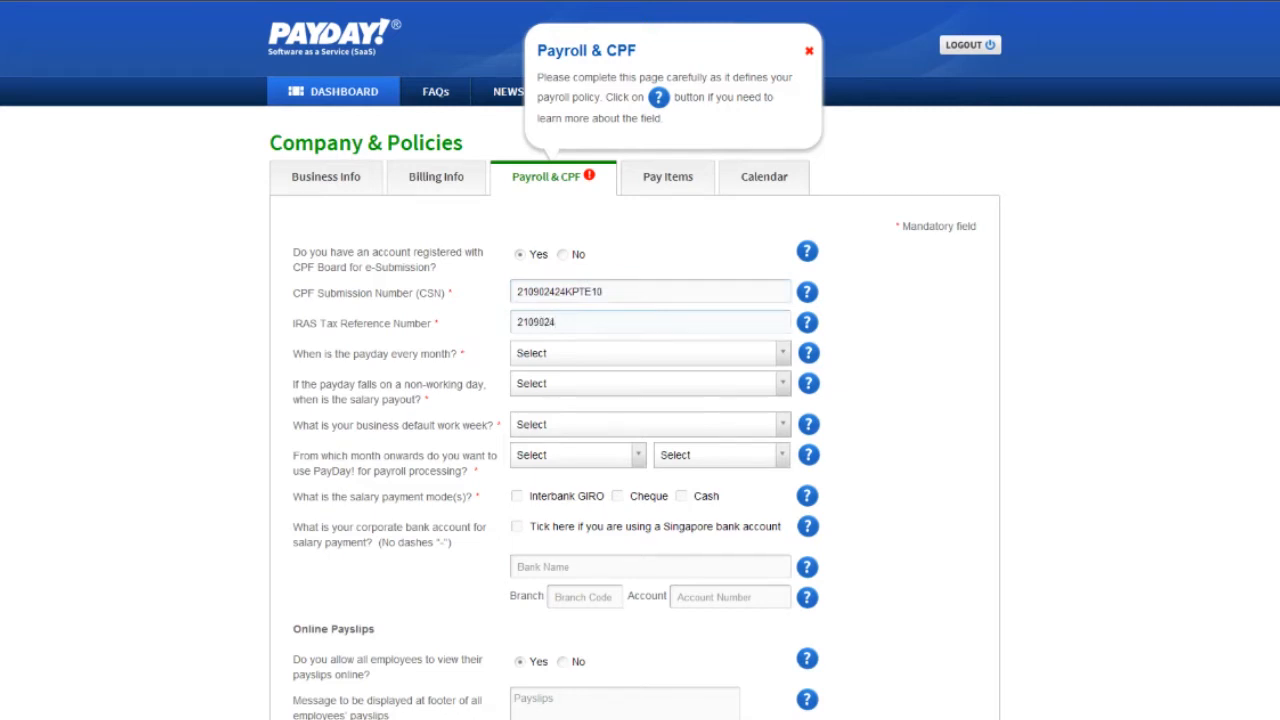
pyautogui.press('Tab')
# Set the monthly payday to 28, with payout on the next working day when it falls on a non-working day
pyautogui.click(778, 353)
pyautogui.scroll(-3, 720, 503)
pyautogui.scroll(-2, 718, 503)
pyautogui.click(714, 523)
pyautogui.click(675, 388)
pyautogui.click(665, 446)
# Set the default work week to 5 Day (Monday - Friday) and the first payroll month to July 2013
pyautogui.click(602, 427)
pyautogui.click(602, 467)
pyautogui.click(623, 457)
pyautogui.click(600, 500)
pyautogui.click(720, 455)
pyautogui.click(700, 645)
# Enable Interbank GIRO, Cheque and Cash as the salary payment modes
pyautogui.click(517, 496)
pyautogui.click(617, 496)
pyautogui.click(681, 496)
# Set the corporate account as a Singapore DBS / POSB account with branch code 010 and enter its account number
pyautogui.click(516, 526)
pyautogui.click(609, 567)
pyautogui.click(576, 595)
pyautogui.write('010')
pyautogui.press('Tab')
pyautogui.write('100000001')
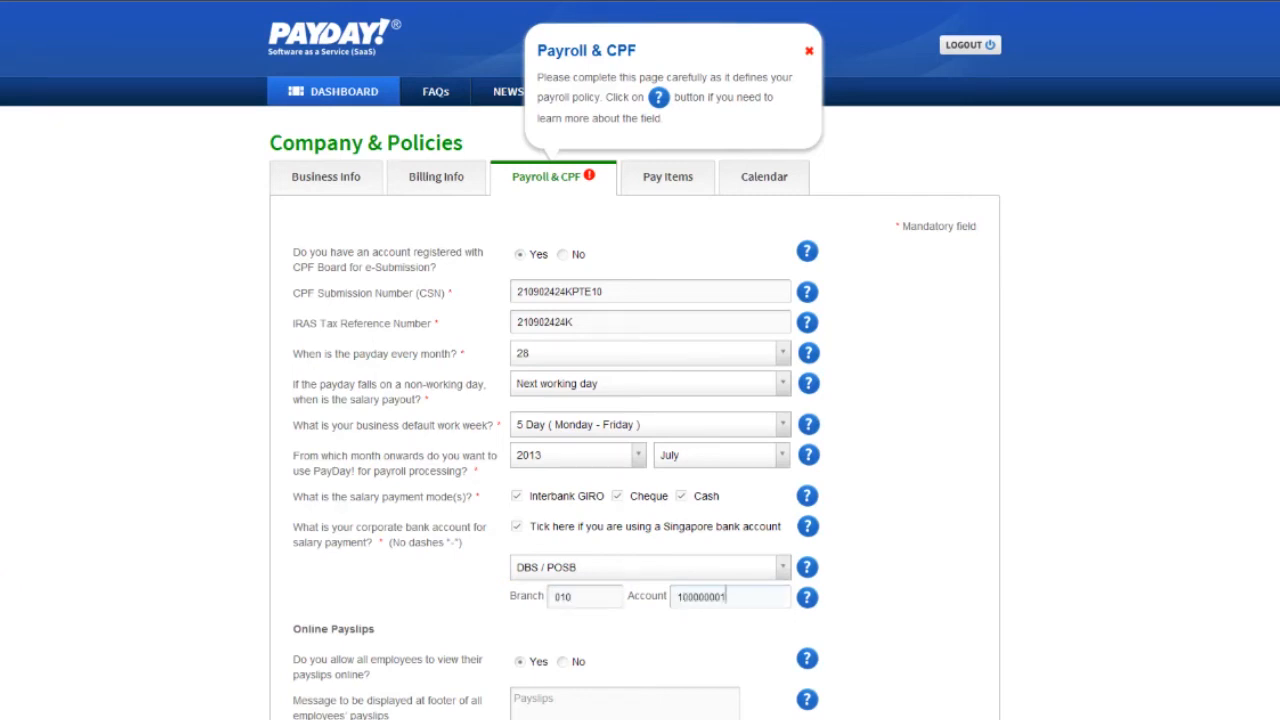
# Set the payslip footer message to "Save for a rainy day!" and save the Payroll & CPF settings
pyautogui.click(520, 700)
pyautogui.scroll(-1, 640, 400)
pyautogui.write('Save for a rainy day!')
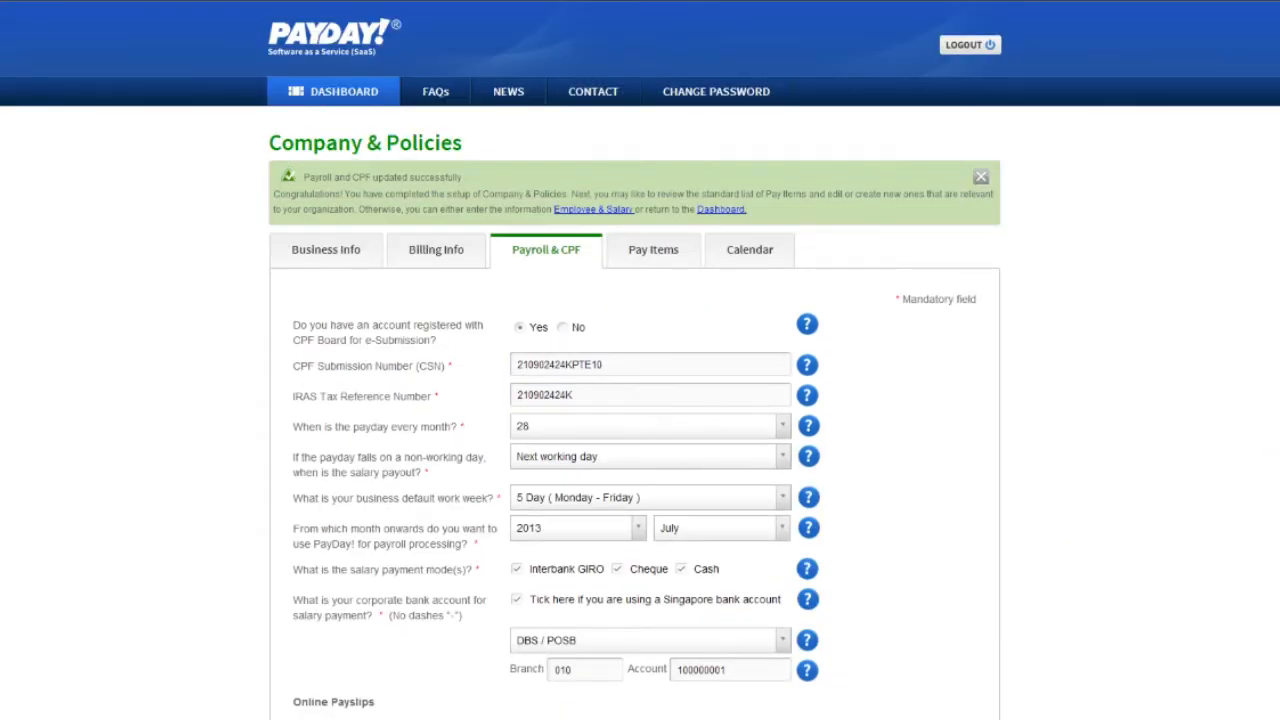
# Review the standard pay items, the company calendar and its event filter options
pyautogui.click(653, 249)
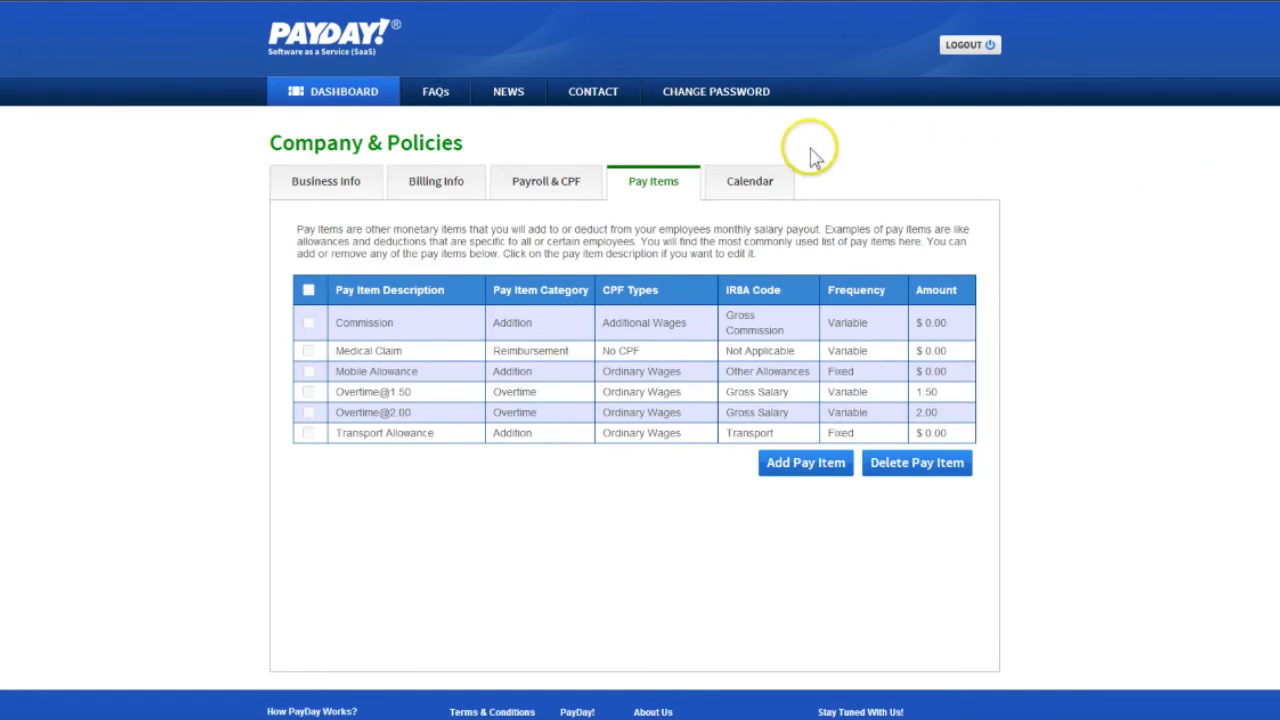
pyautogui.click(752, 181)
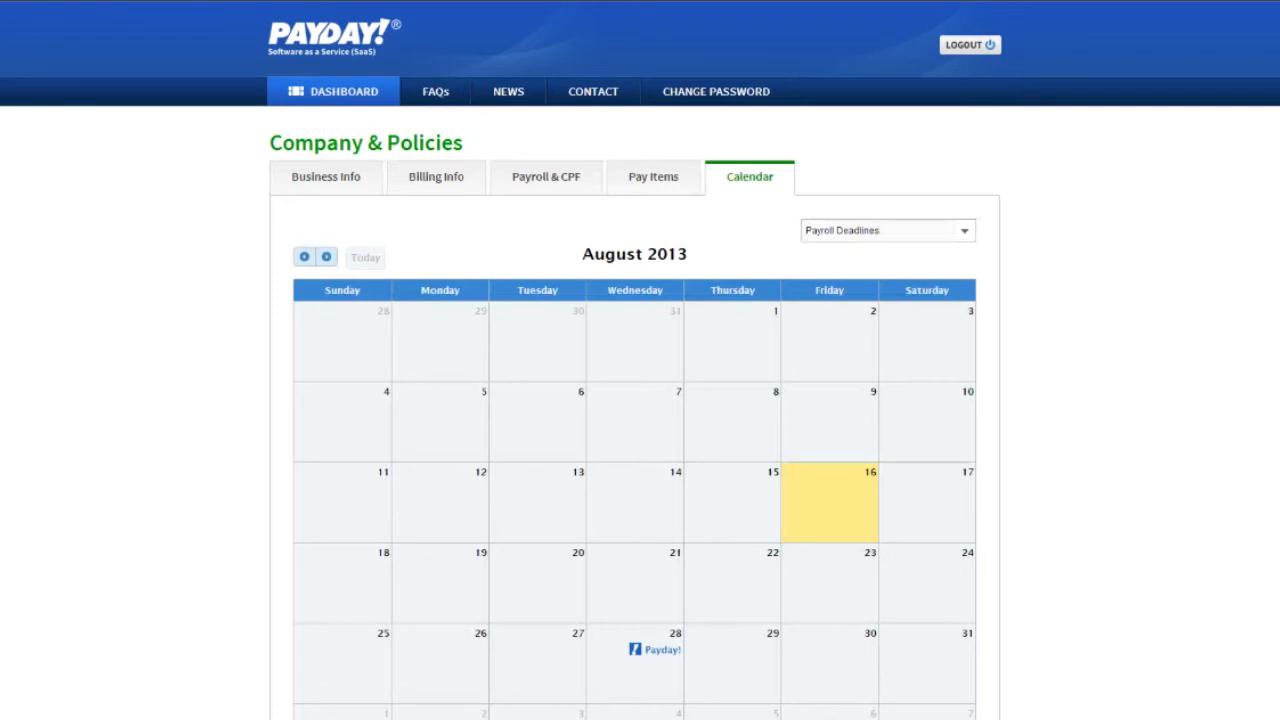
pyautogui.click(964, 231)
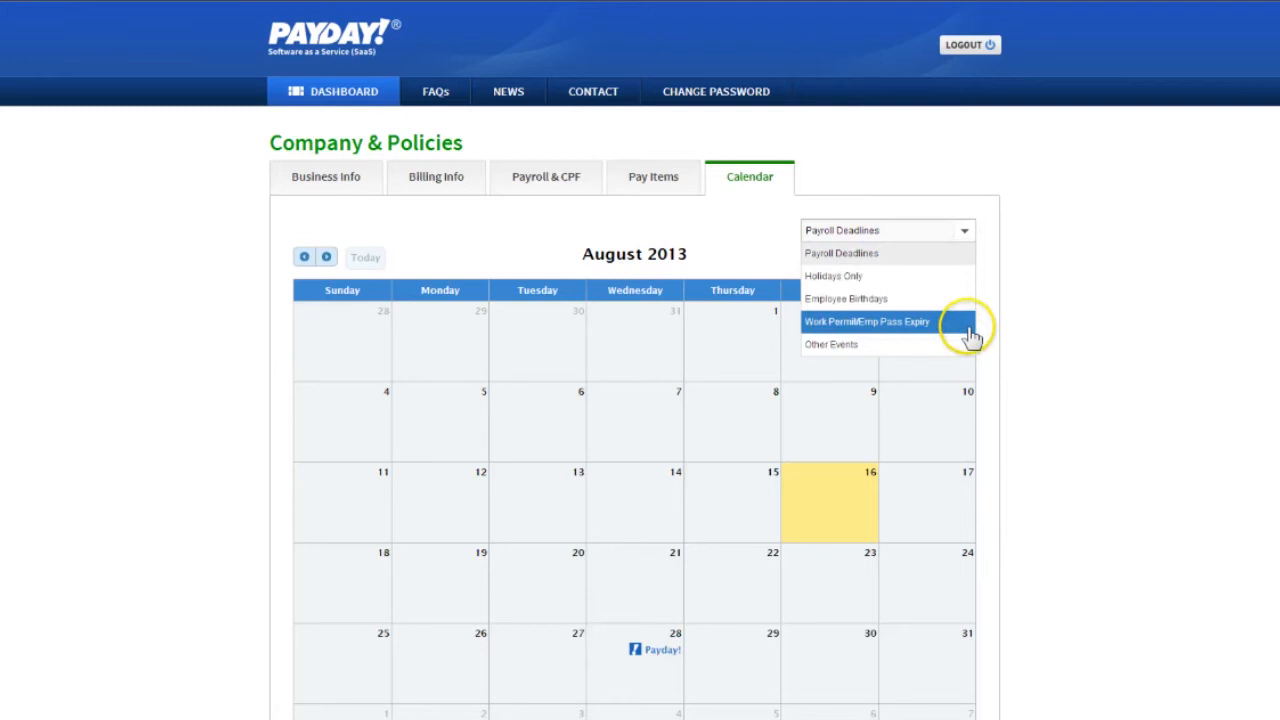
pyautogui.moveTo(1279, 405); pyautogui.dragTo(1279, 219)
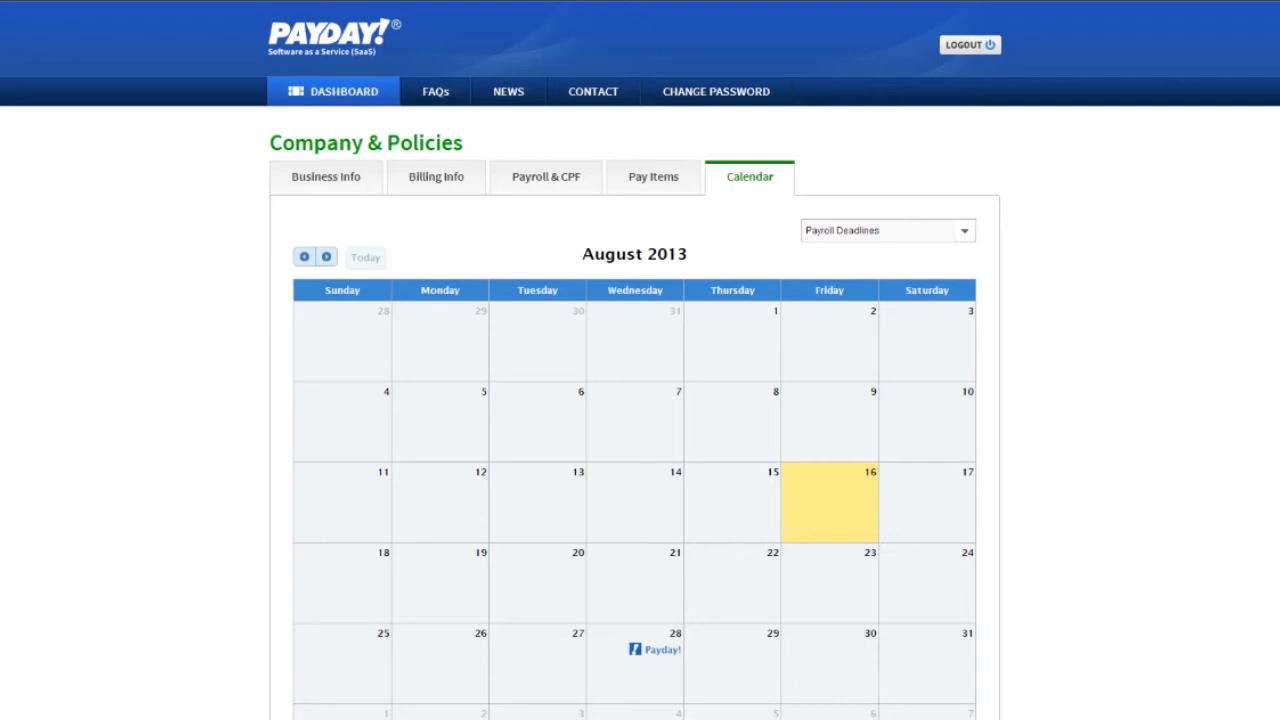
# Open the Employee & Salary section from the dashboard and start a new employee record
pyautogui.click(382, 91)
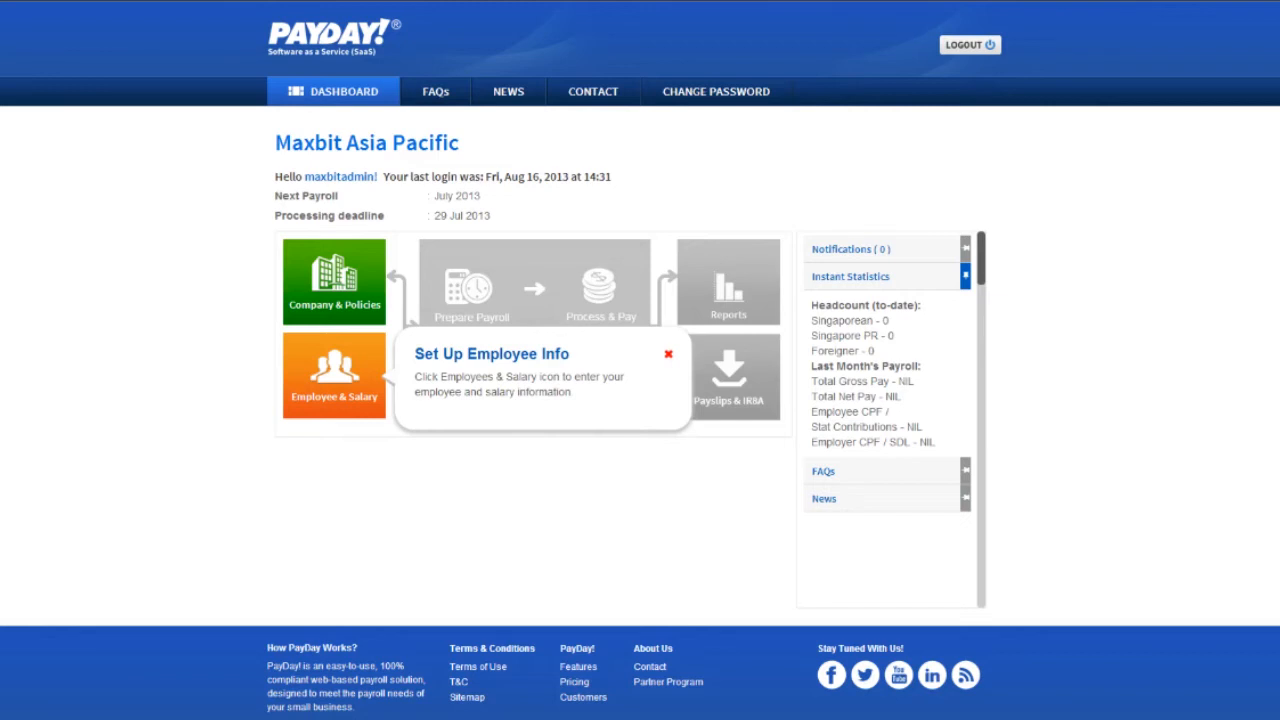
pyautogui.click(370, 411)
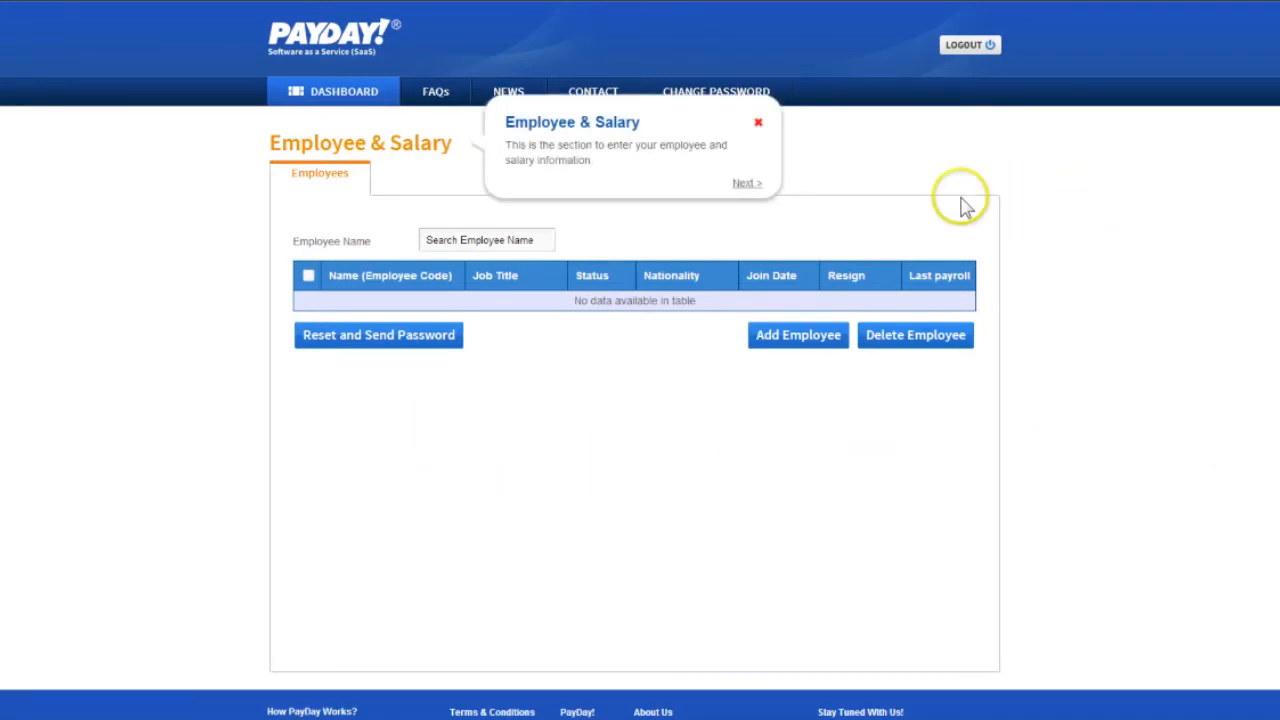
pyautogui.click(750, 185)
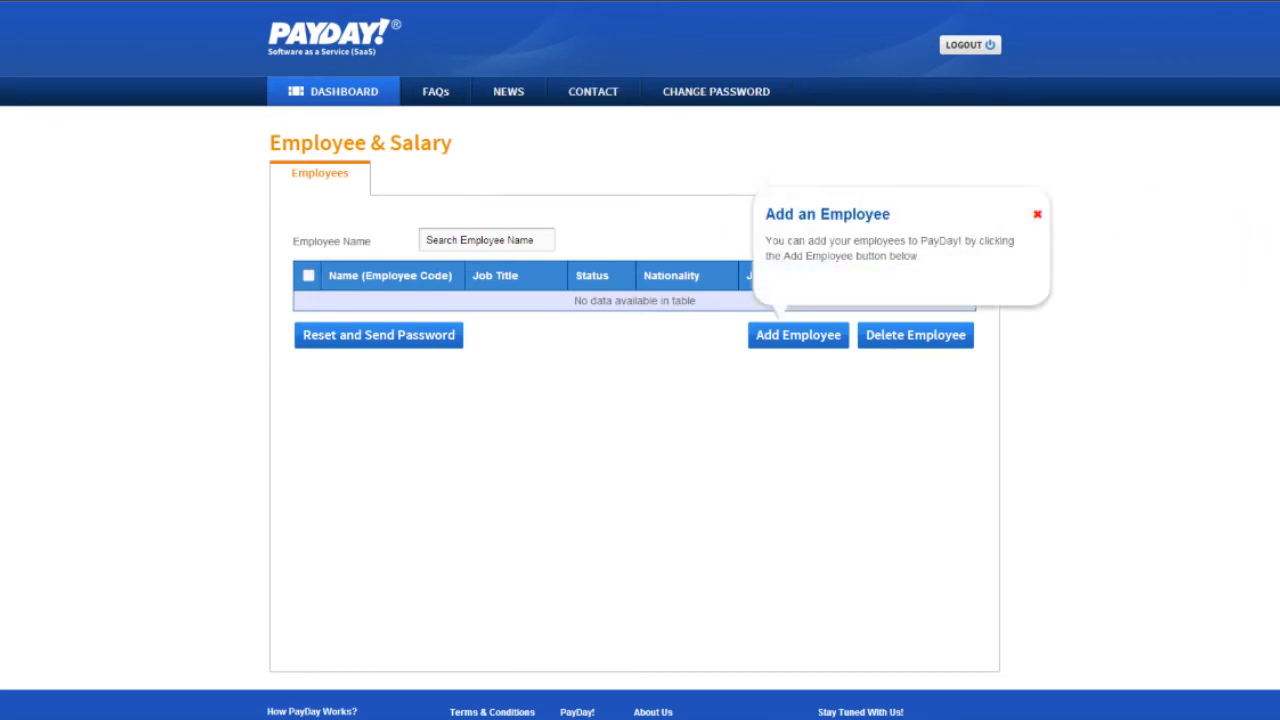
pyautogui.click(835, 338)
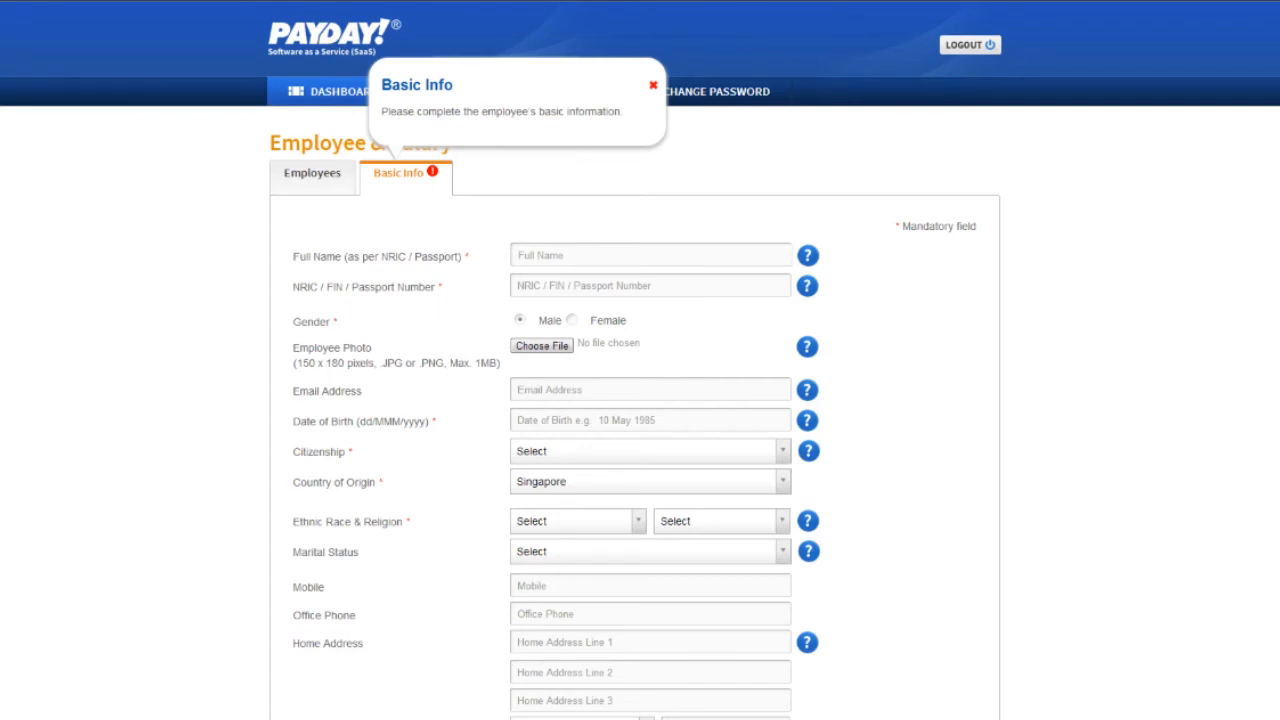
# Enter the employee's full name, NRIC number and email address, and attach Employee_photo.jpg as the photo
pyautogui.click(706, 256)
pyautogui.press('Tab')
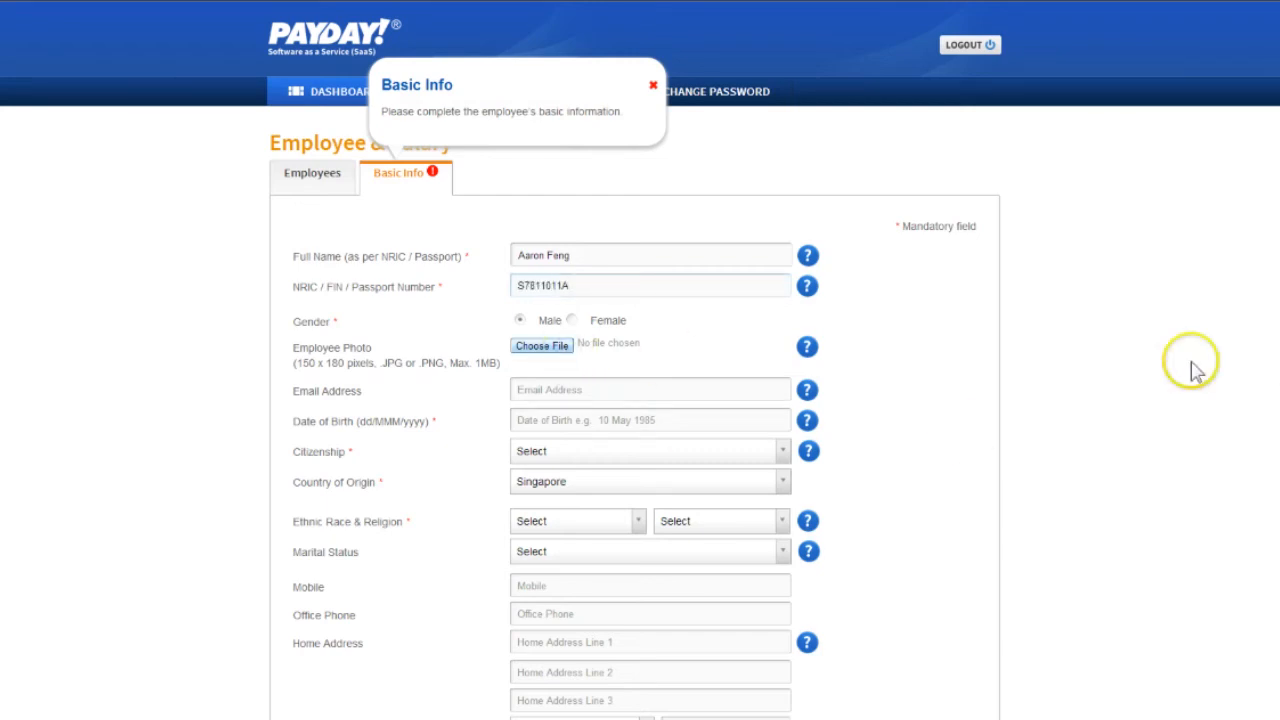
pyautogui.click(707, 389)
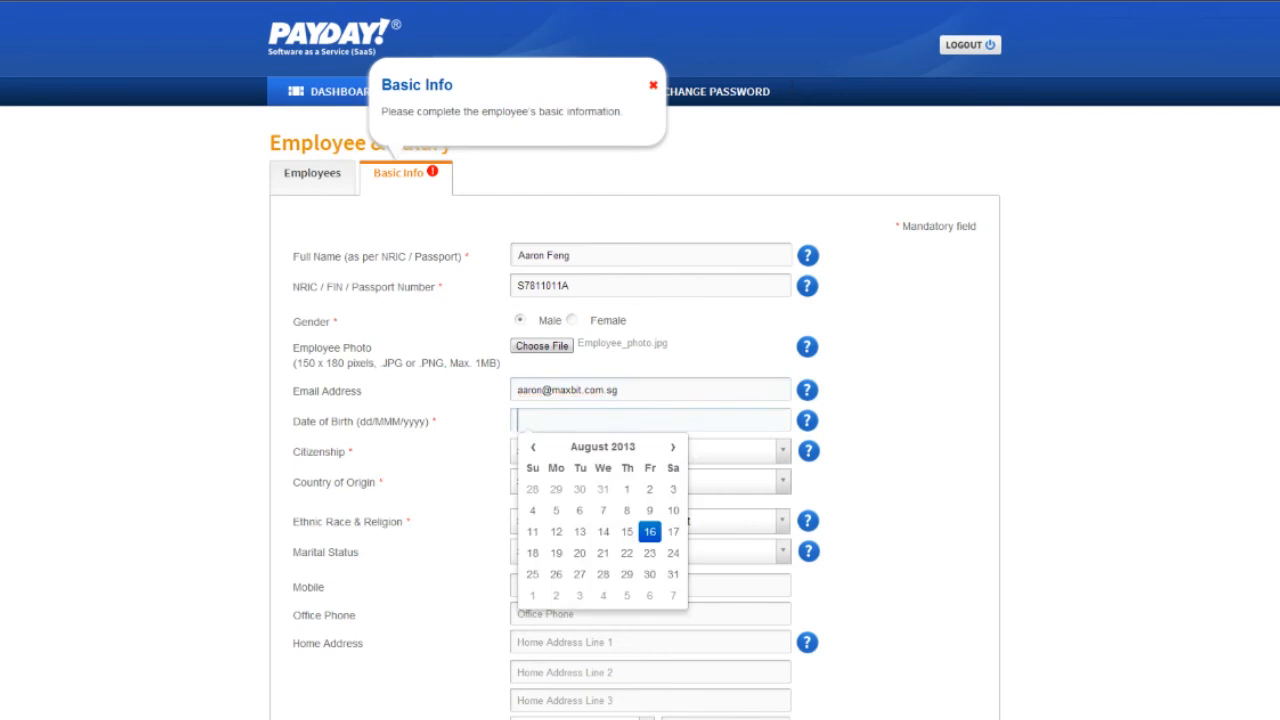
# Pick the employee's date of birth in the date calendar
pyautogui.click(603, 446)
pyautogui.click(628, 447)
pyautogui.click(533, 447)
pyautogui.click(533, 447)
pyautogui.click(533, 447)
pyautogui.click(533, 447)
pyautogui.click(622, 570)
pyautogui.click(544, 526)
pyautogui.click(556, 487)
pyautogui.click(198, 523)
# Set the employee's citizenship to Singaporean, ethnic race to CHINESE and religion to CHRISTIAN
pyautogui.click(620, 458)
pyautogui.click(590, 516)
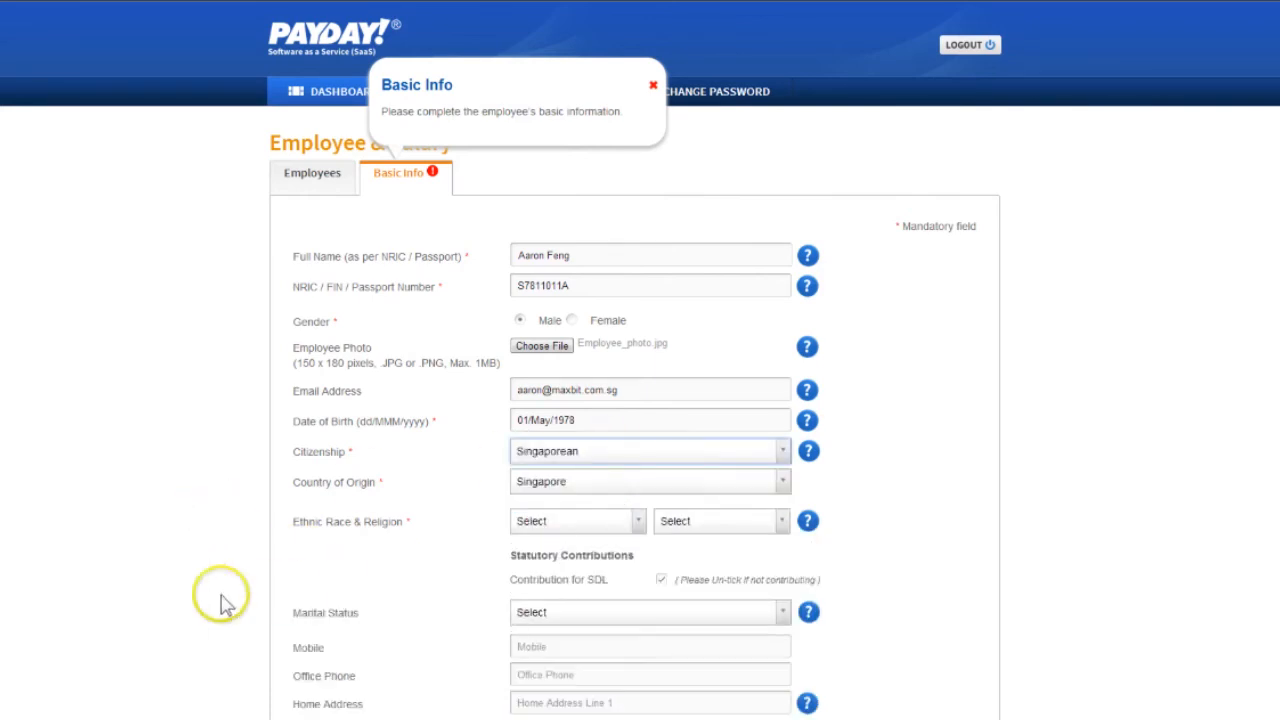
pyautogui.click(620, 526)
pyautogui.click(580, 587)
pyautogui.click(759, 526)
pyautogui.click(690, 607)
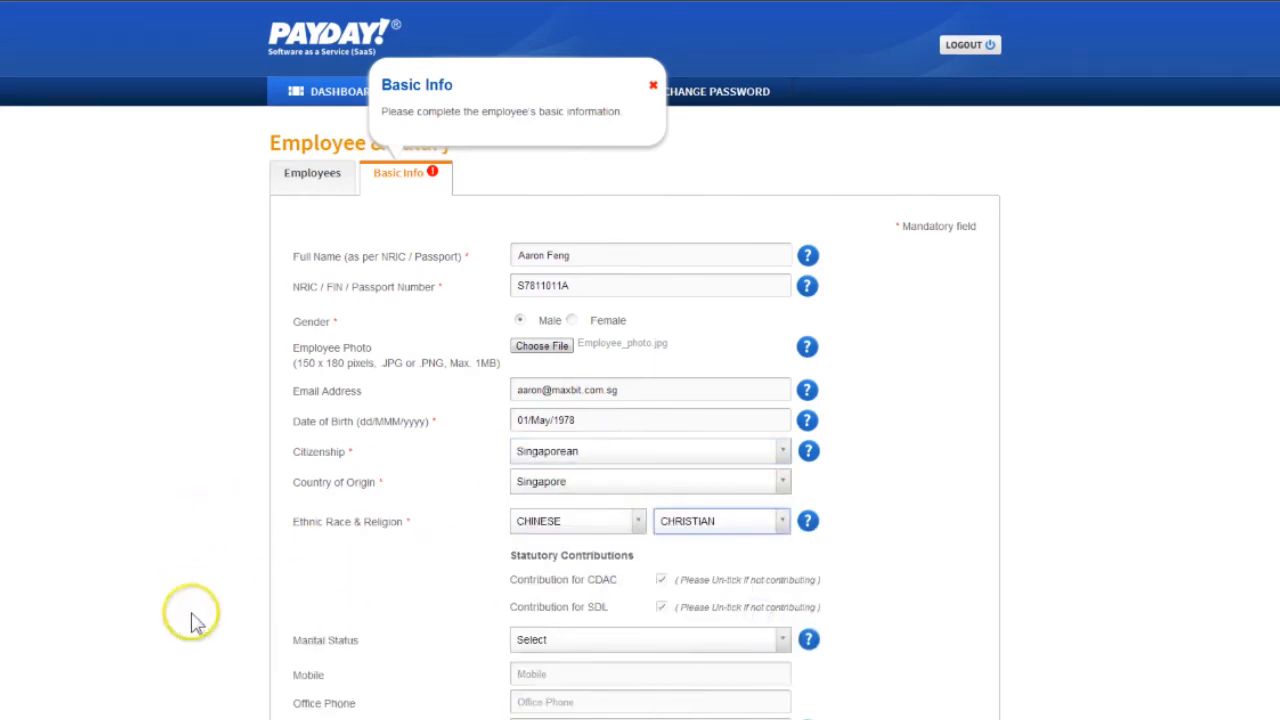
pyautogui.click(740, 521)
pyautogui.click(766, 607)
# Set the employee's marital status to SINGLE and save the basic info
pyautogui.scroll(-5, 905, 318)
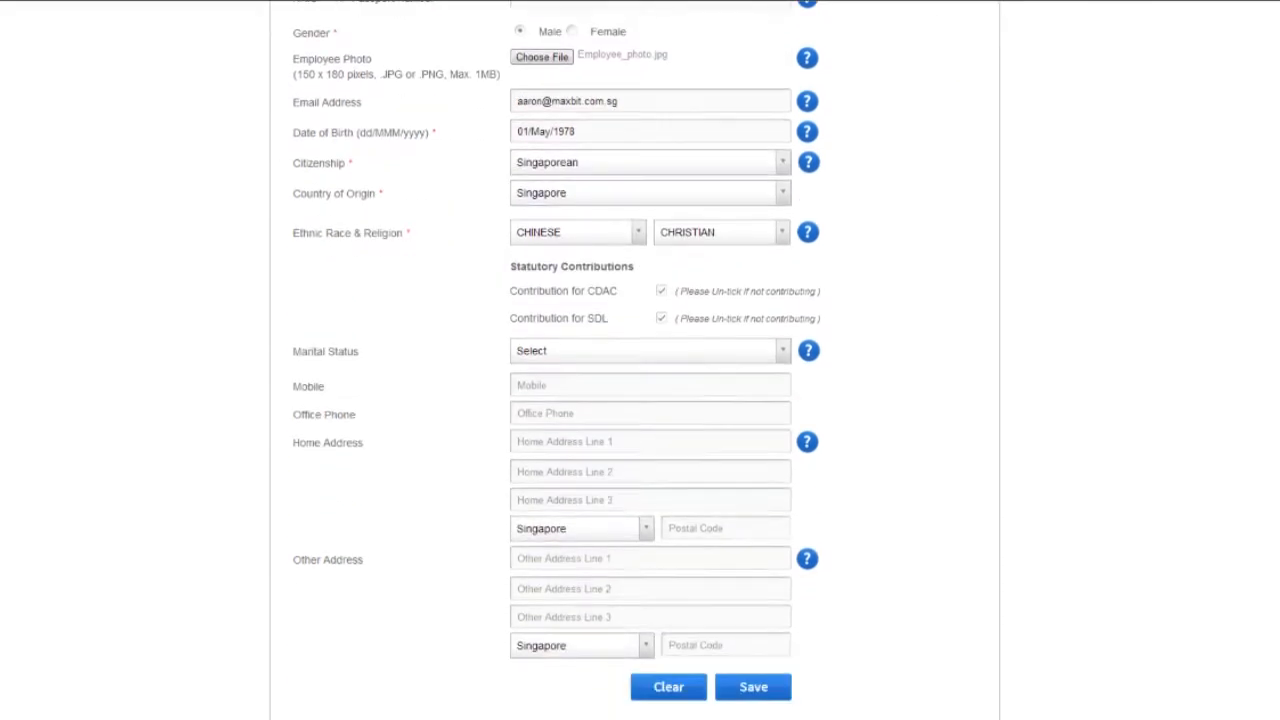
pyautogui.click(778, 186)
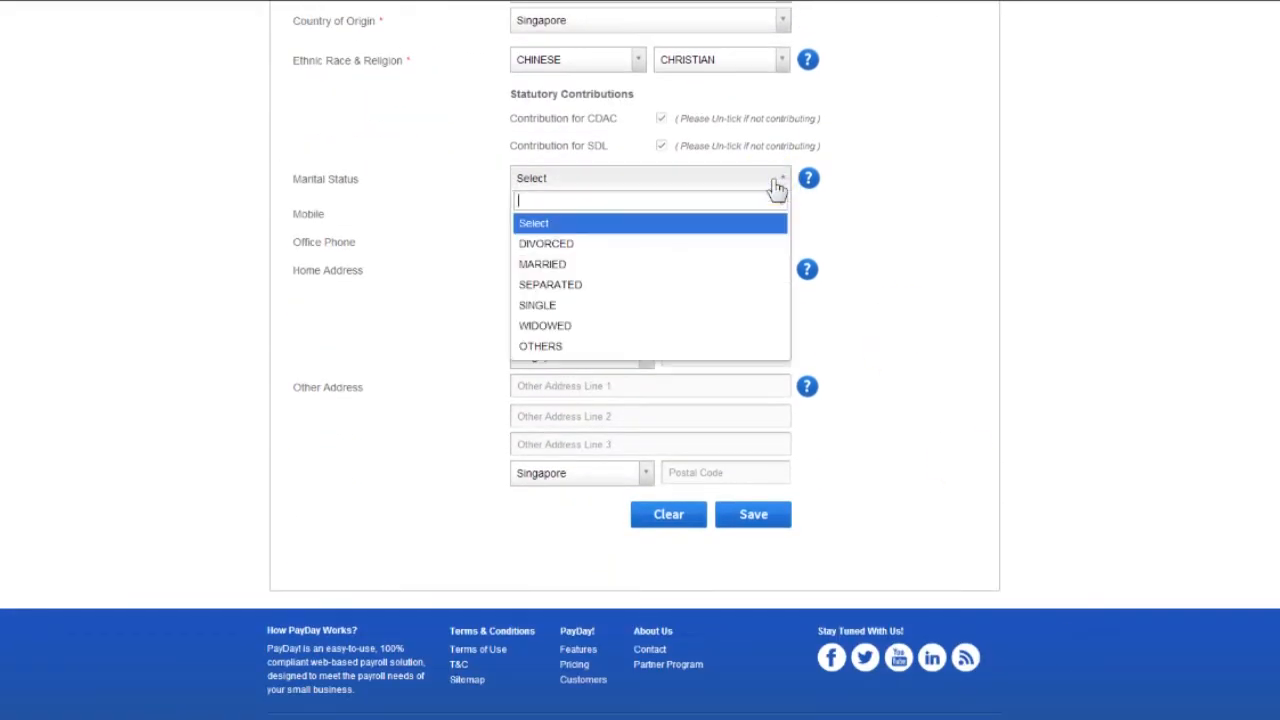
pyautogui.click(745, 305)
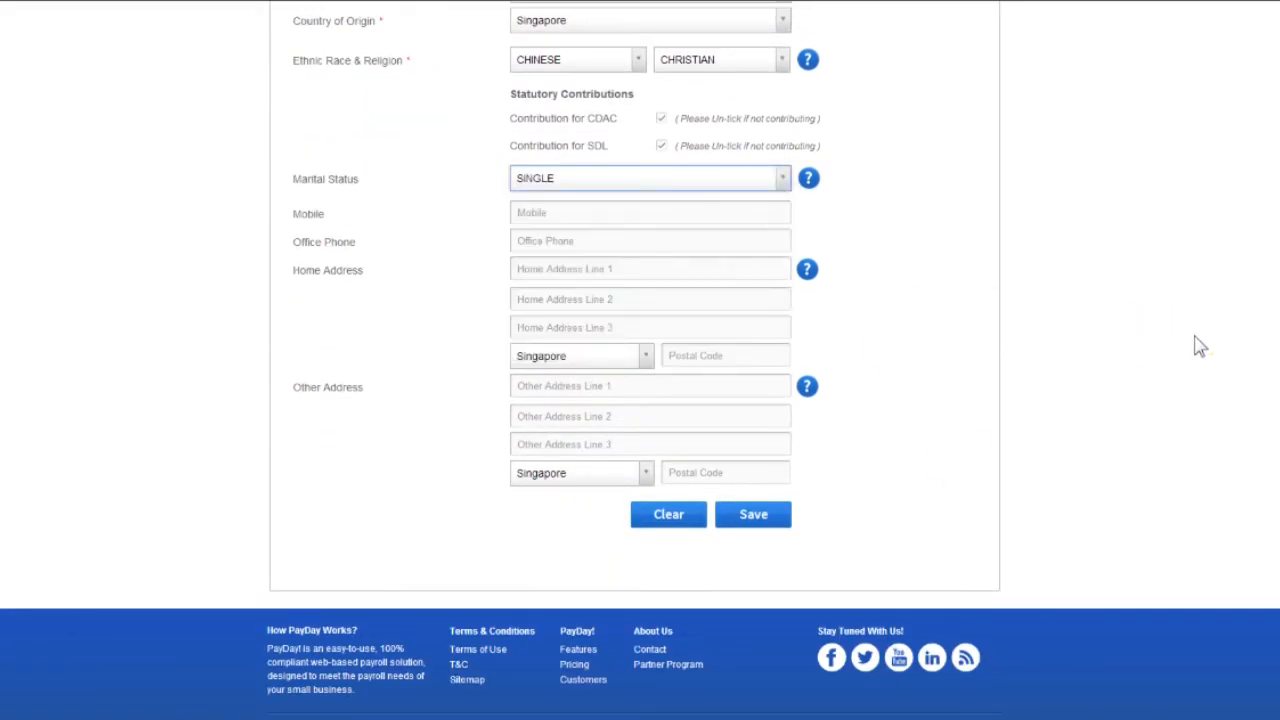
pyautogui.click(770, 520)
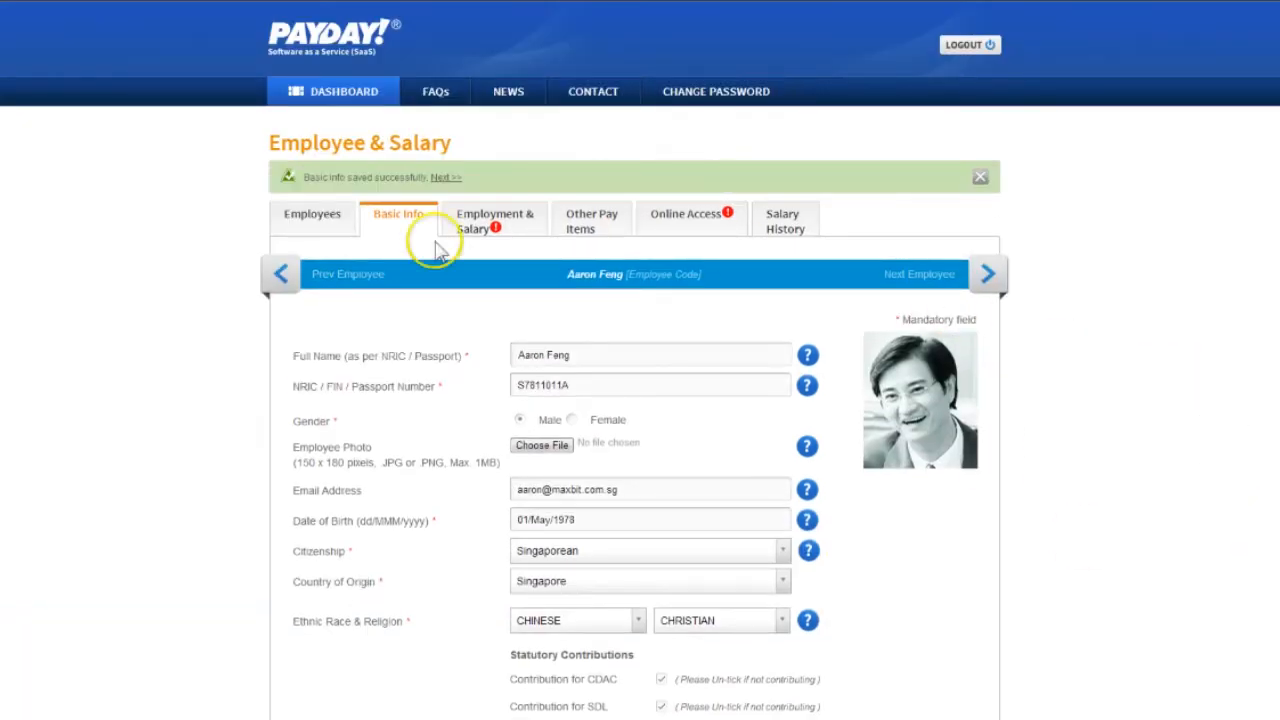
# Continue to the Employment & Salary details and set the employee code to 001 with status Confirmed
pyautogui.click(453, 177)
pyautogui.click(569, 311)
pyautogui.write('001')
pyautogui.press('Tab')
pyautogui.press('space')
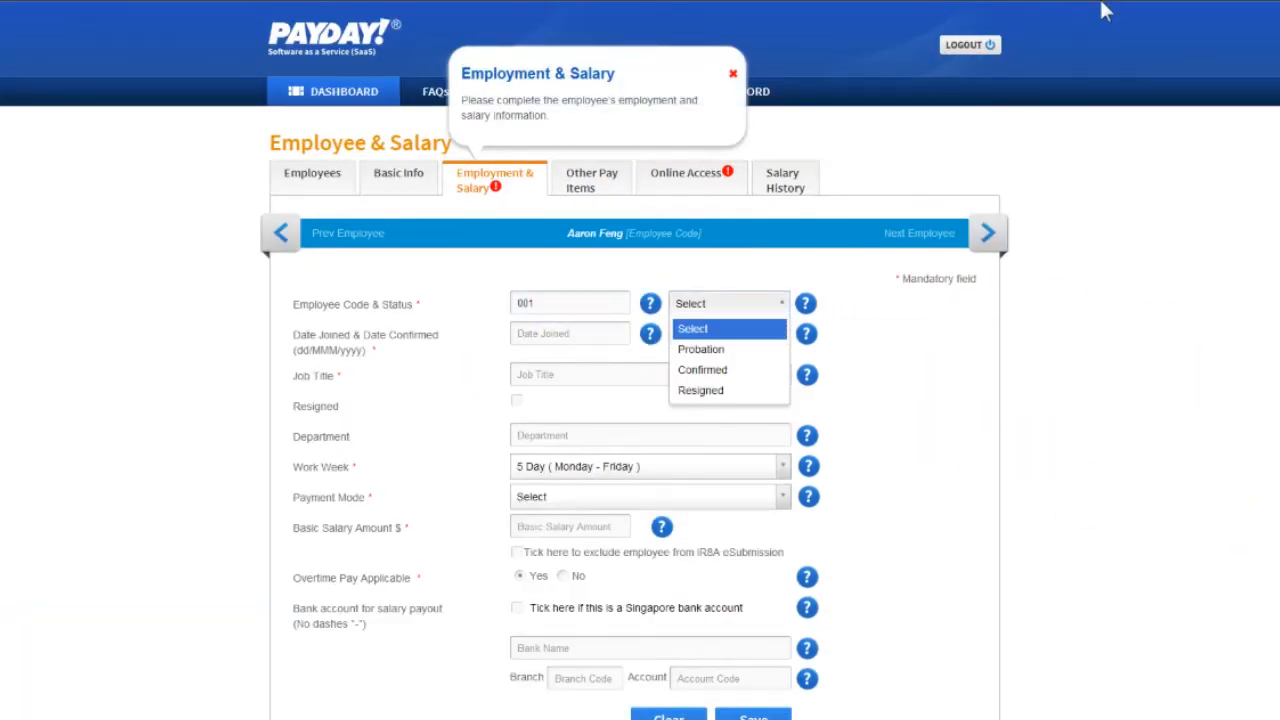
pyautogui.press('Down')
pyautogui.press('Down')
# Set the employee's date joined to 01/Jan/2013 and date confirmed to 01/Jun/2013
pyautogui.press('Tab')
pyautogui.click(624, 360)
pyautogui.click(548, 396)
pyautogui.click(580, 403)
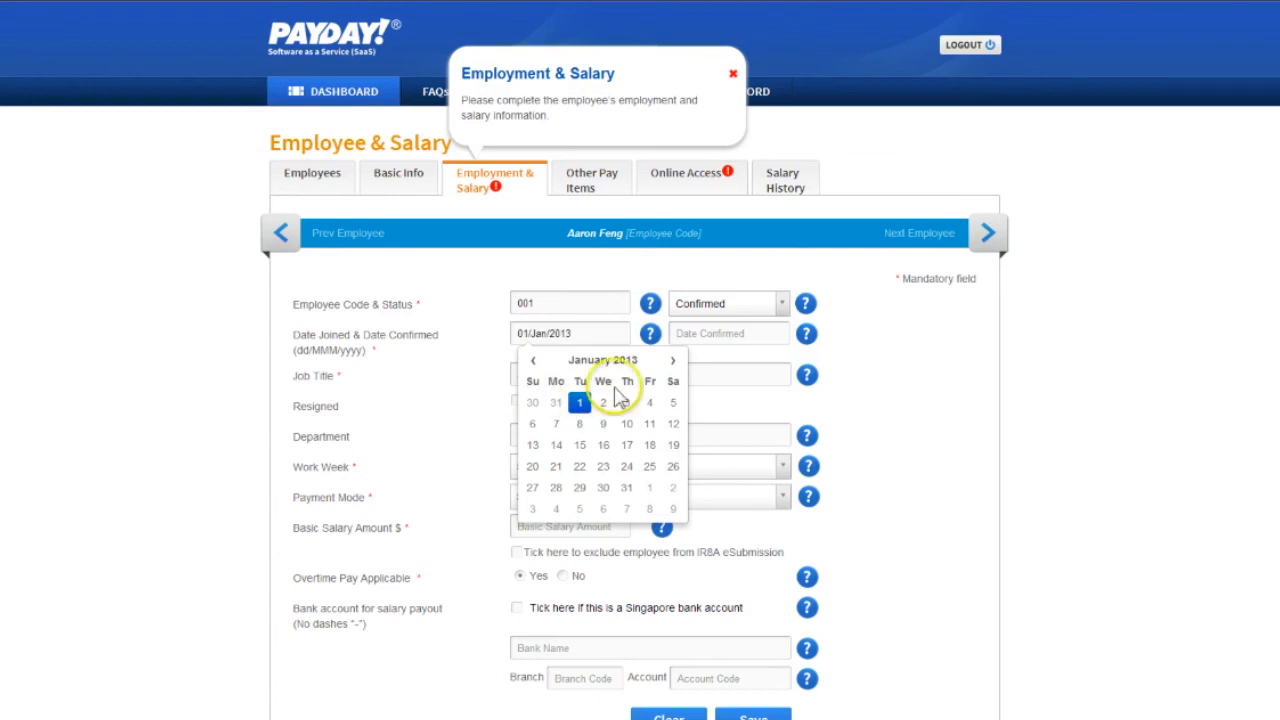
pyautogui.click(723, 333)
pyautogui.click(762, 360)
pyautogui.click(746, 439)
pyautogui.click(831, 404)
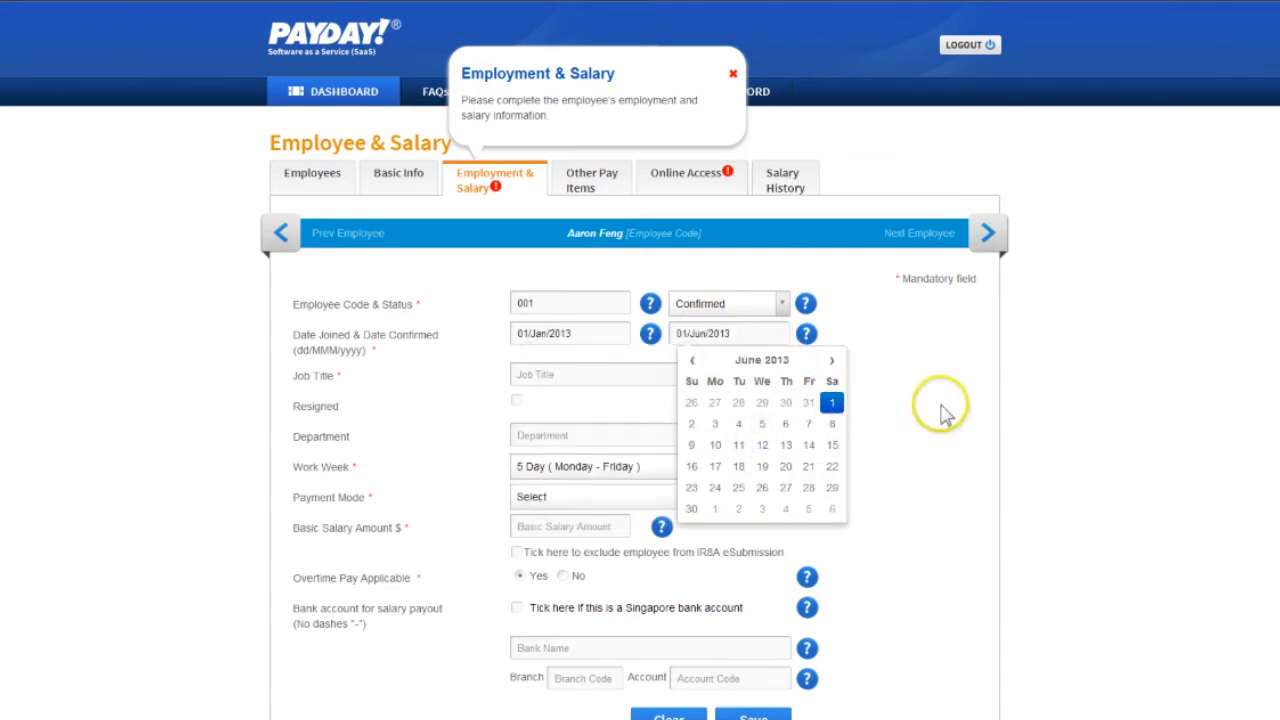
# Set the employee's job title to Manager, choose a payment mode and enter a basic salary amount of 6000
pyautogui.click(600, 375)
pyautogui.write('Manager')
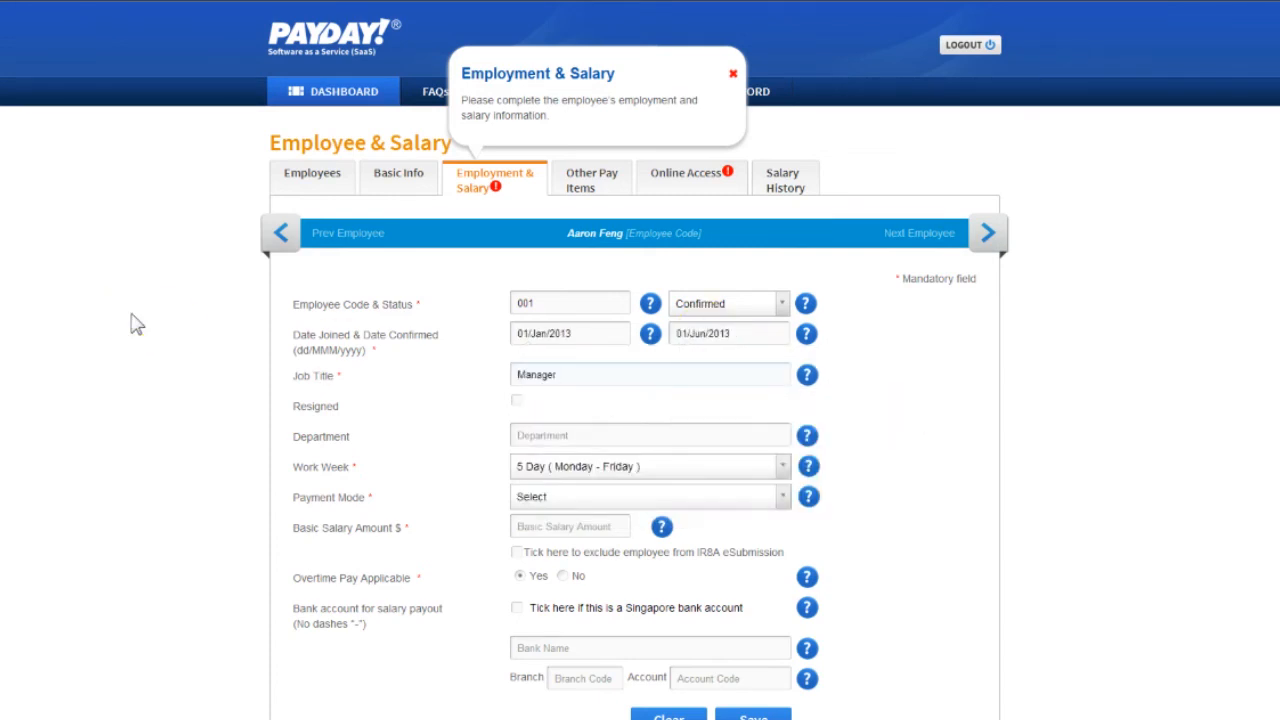
pyautogui.click(740, 497)
pyautogui.click(749, 539)
pyautogui.scroll(-3, 640, 400)
pyautogui.click(525, 318)
pyautogui.write('6000')
# Mark the salary payout account as a Singapore bank account, fill in its bank details with branch code 101 and save
pyautogui.click(516, 397)
pyautogui.click(557, 443)
pyautogui.click(577, 462)
pyautogui.write('101101')
pyautogui.click(786, 516)
# Add a Mobile Allowance to the employee's other pay items with a value of $50, effective 01/Aug/2013
pyautogui.click(624, 240)
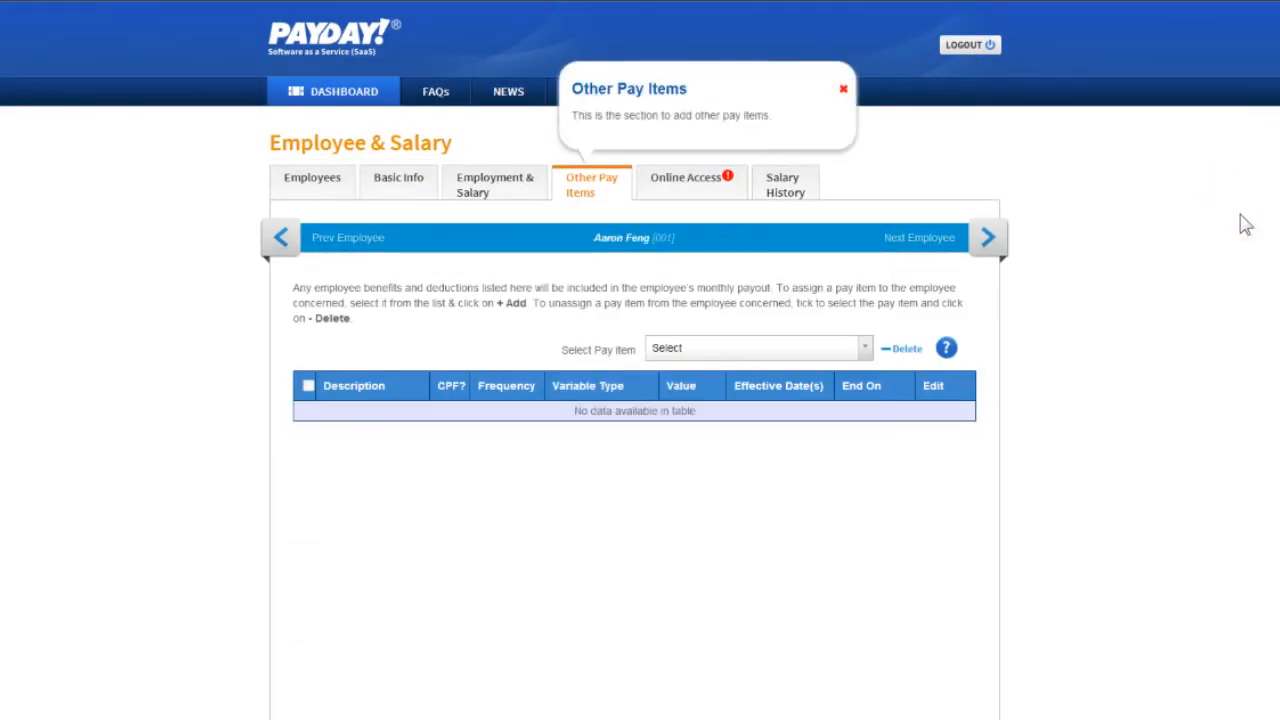
pyautogui.click(836, 347)
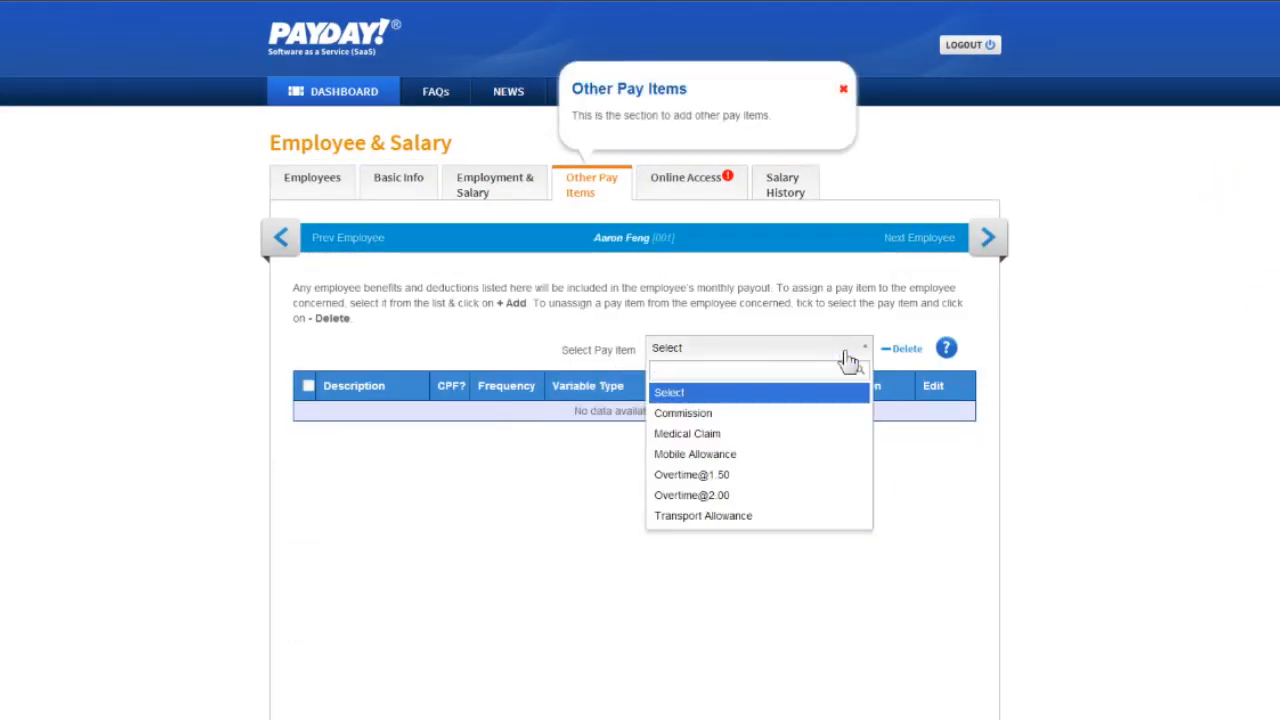
pyautogui.click(848, 454)
pyautogui.click(843, 348)
pyautogui.write('50')
pyautogui.click(768, 415)
pyautogui.click(824, 489)
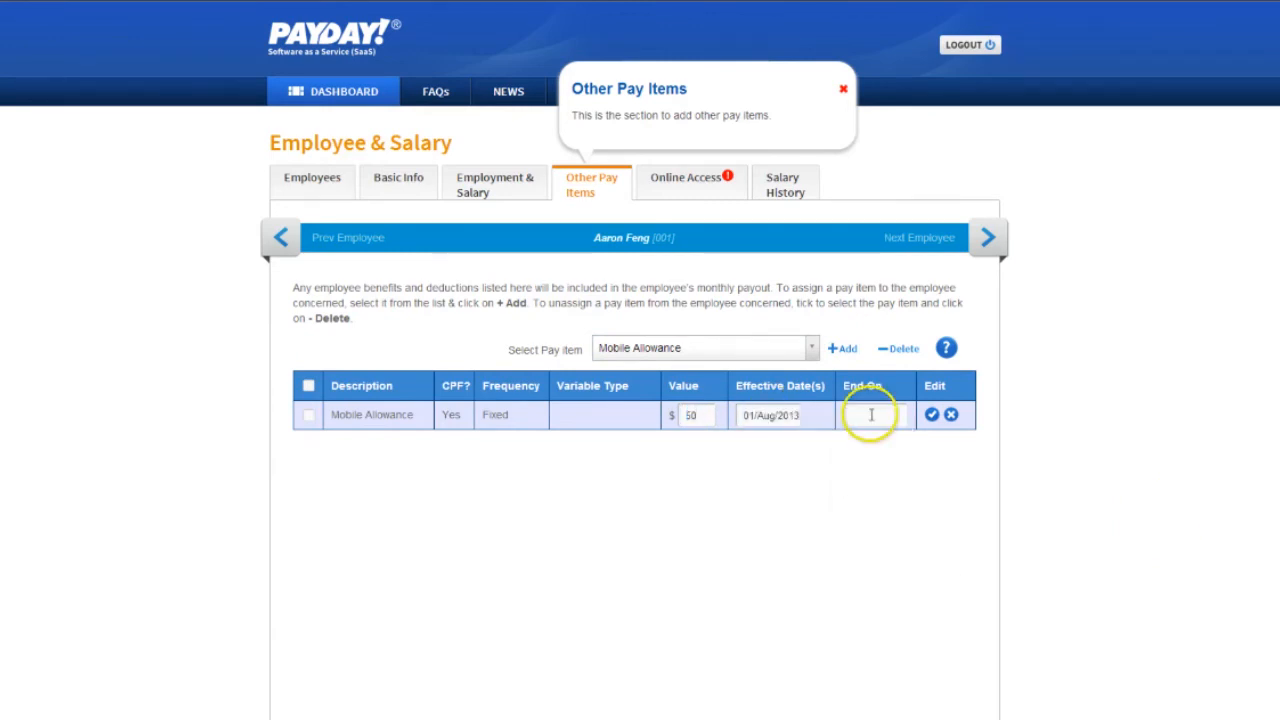
# Set the Mobile Allowance's end date to 01 Sep 2013 and save the pay item
pyautogui.click(871, 415)
pyautogui.click(1010, 444)
pyautogui.click(870, 508)
pyautogui.click(932, 415)
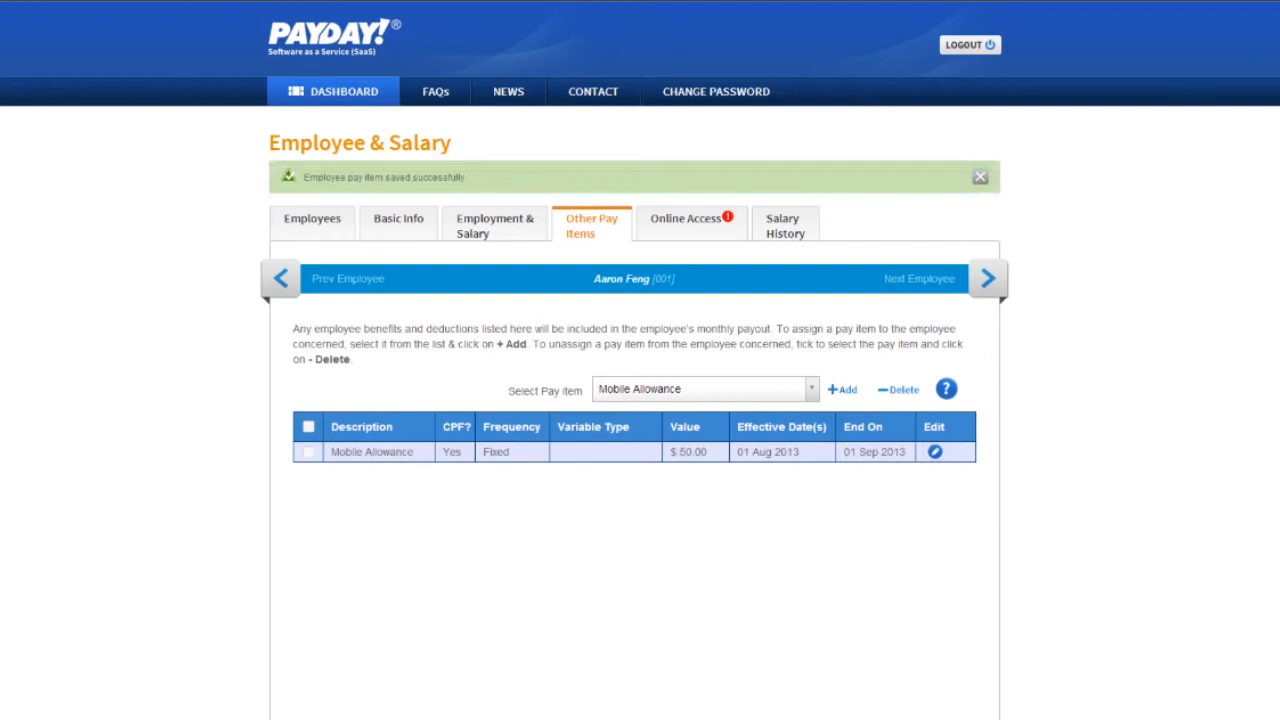
# Delete the Mobile Allowance from the employee's other pay items and confirm the deletion
pyautogui.click(308, 452)
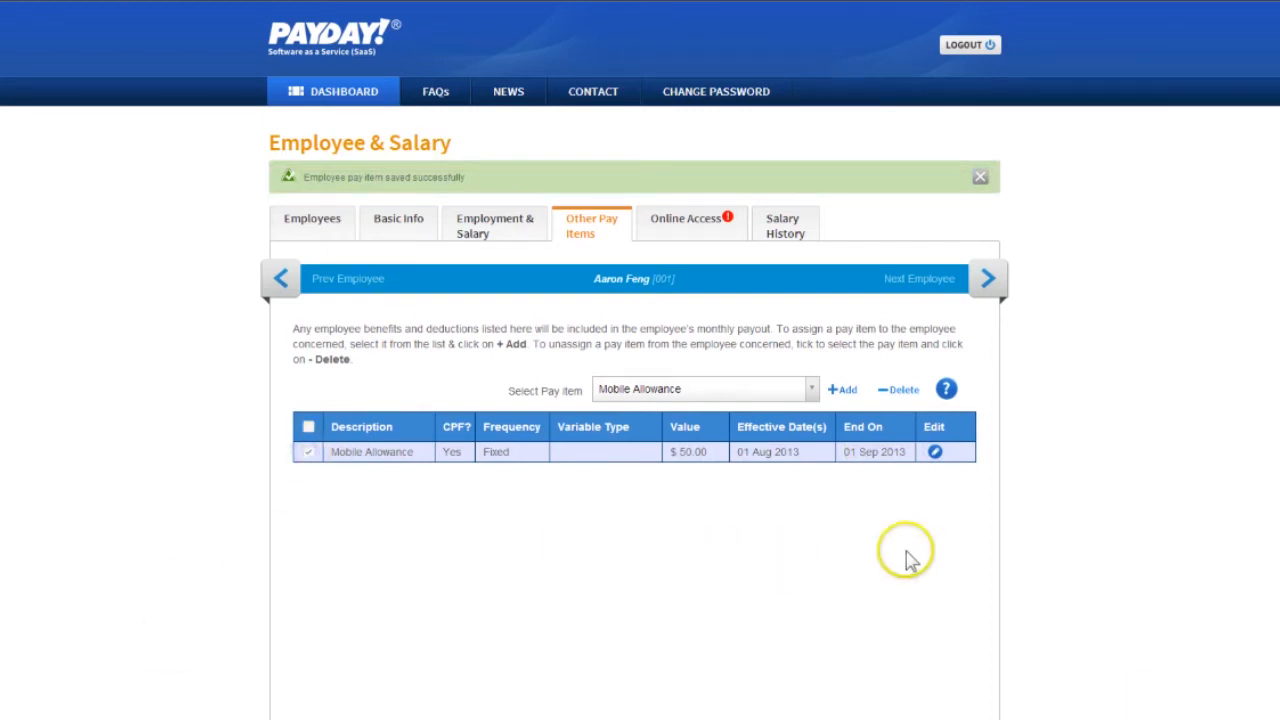
pyautogui.click(901, 395)
pyautogui.press('Return')
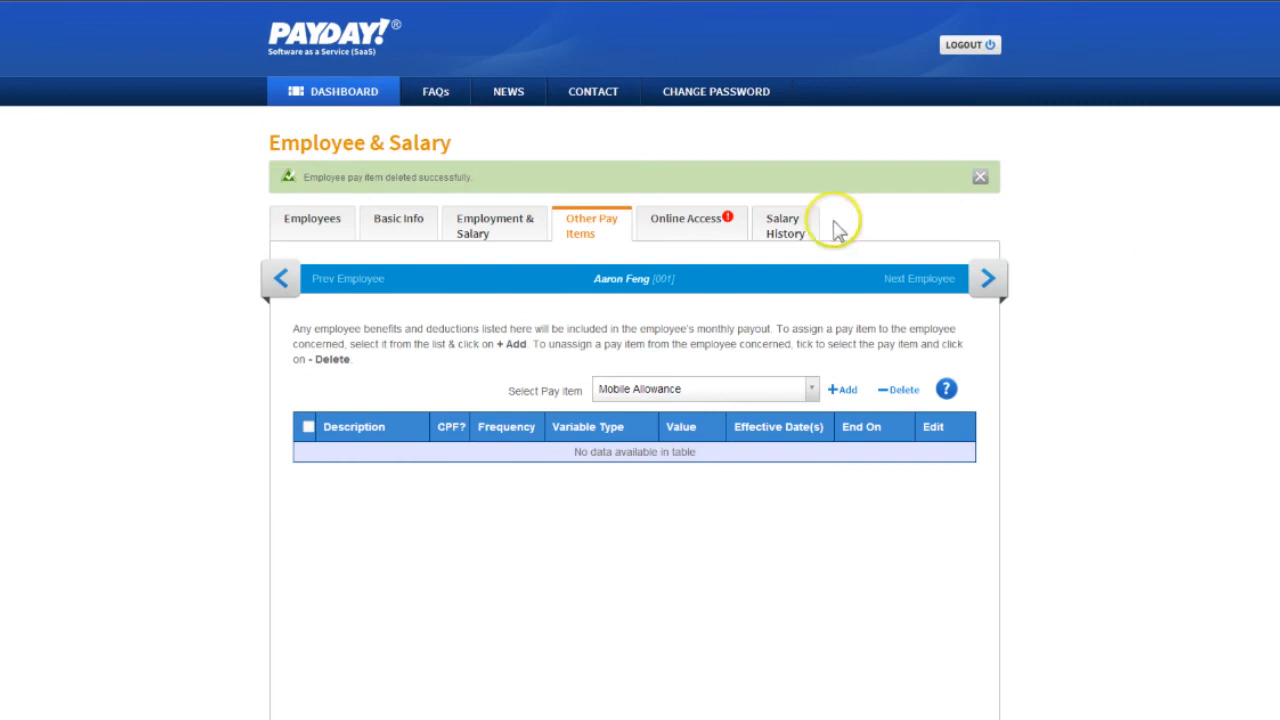
# Review the employee's online access privileges, keep Employee (View payslips only), lock the settings and save them
pyautogui.click(686, 220)
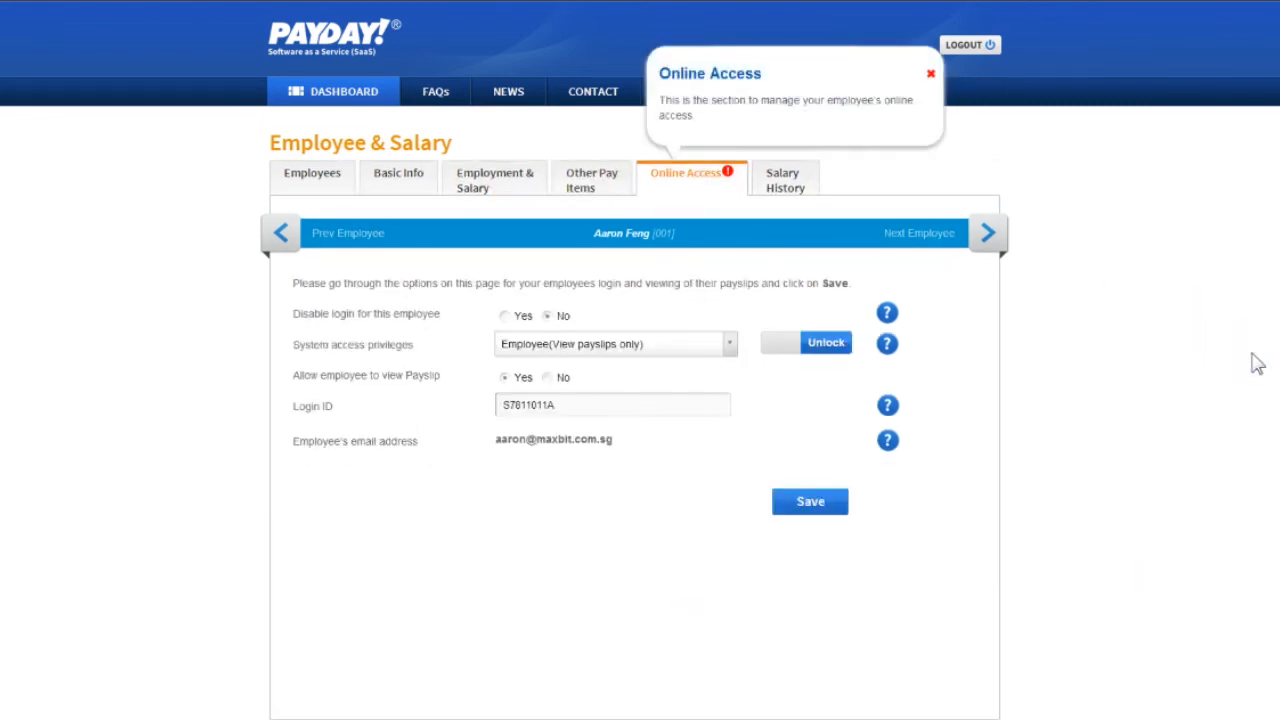
pyautogui.click(778, 347)
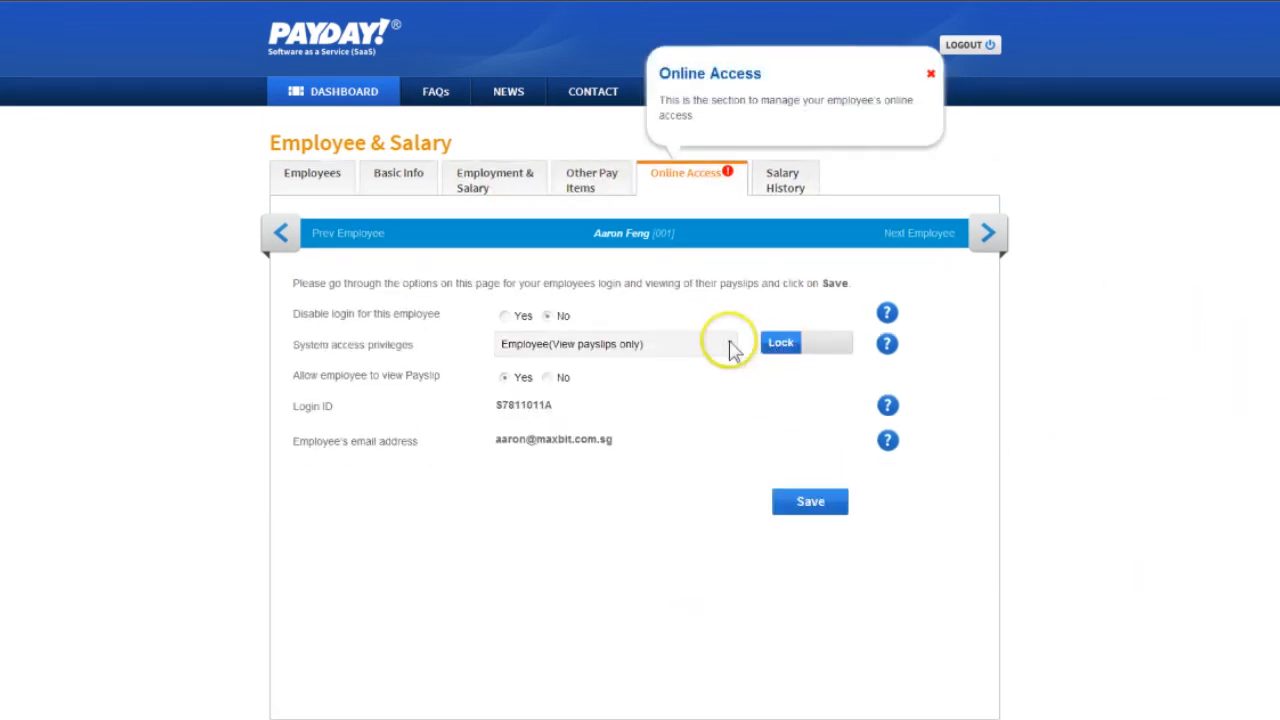
pyautogui.click(818, 347)
pyautogui.click(728, 347)
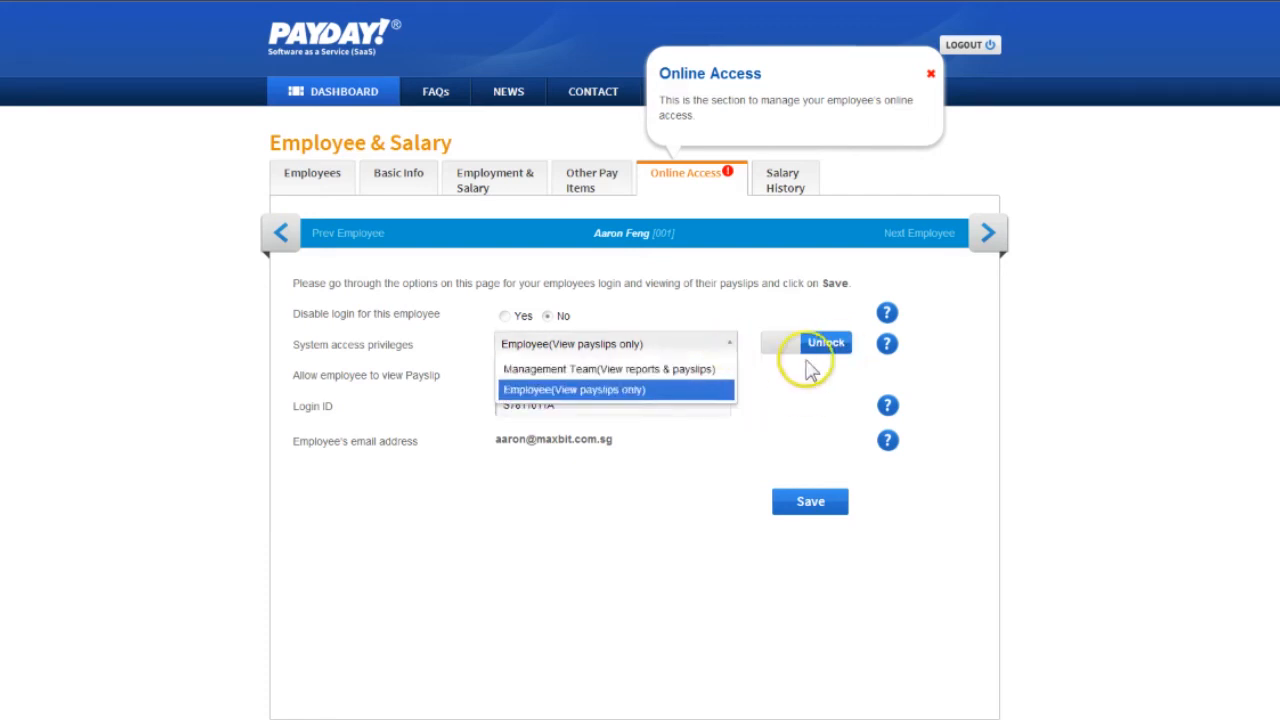
pyautogui.click(810, 370)
pyautogui.click(791, 346)
pyautogui.click(840, 510)
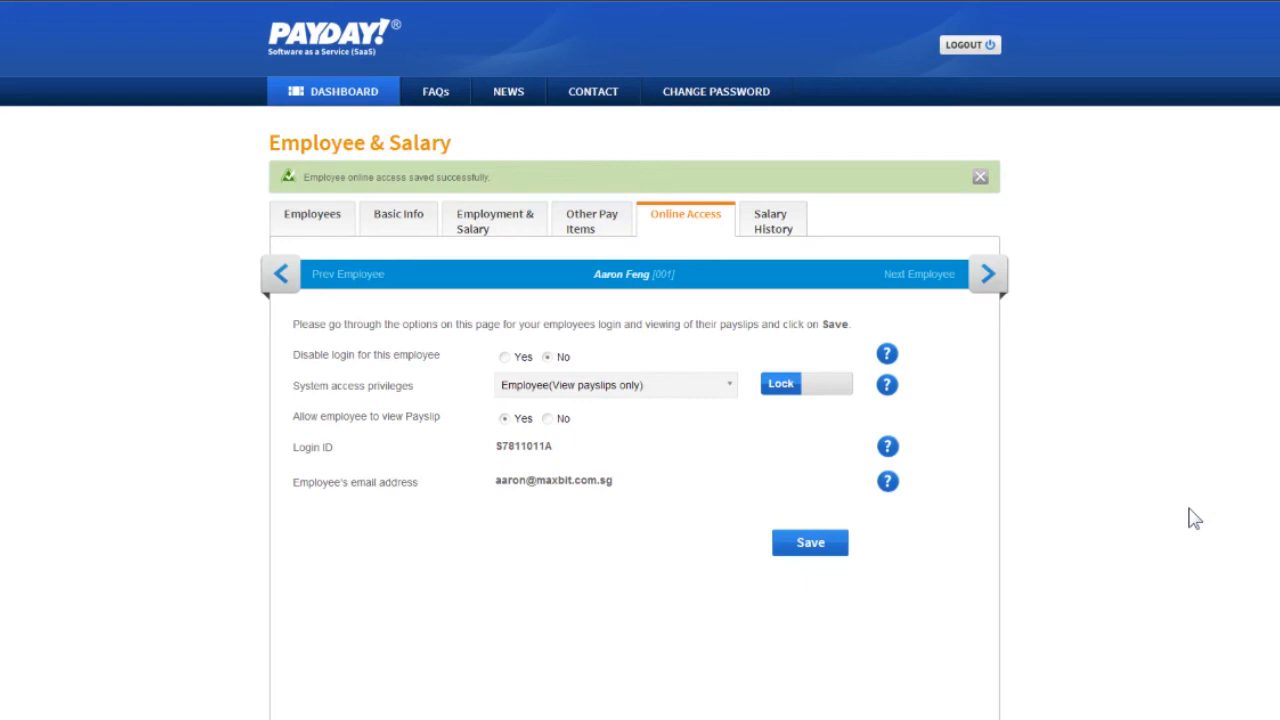
# Unlock the employee's salary history and set the total ordinary wages subject to CPF for 2012 to 60000
pyautogui.click(800, 220)
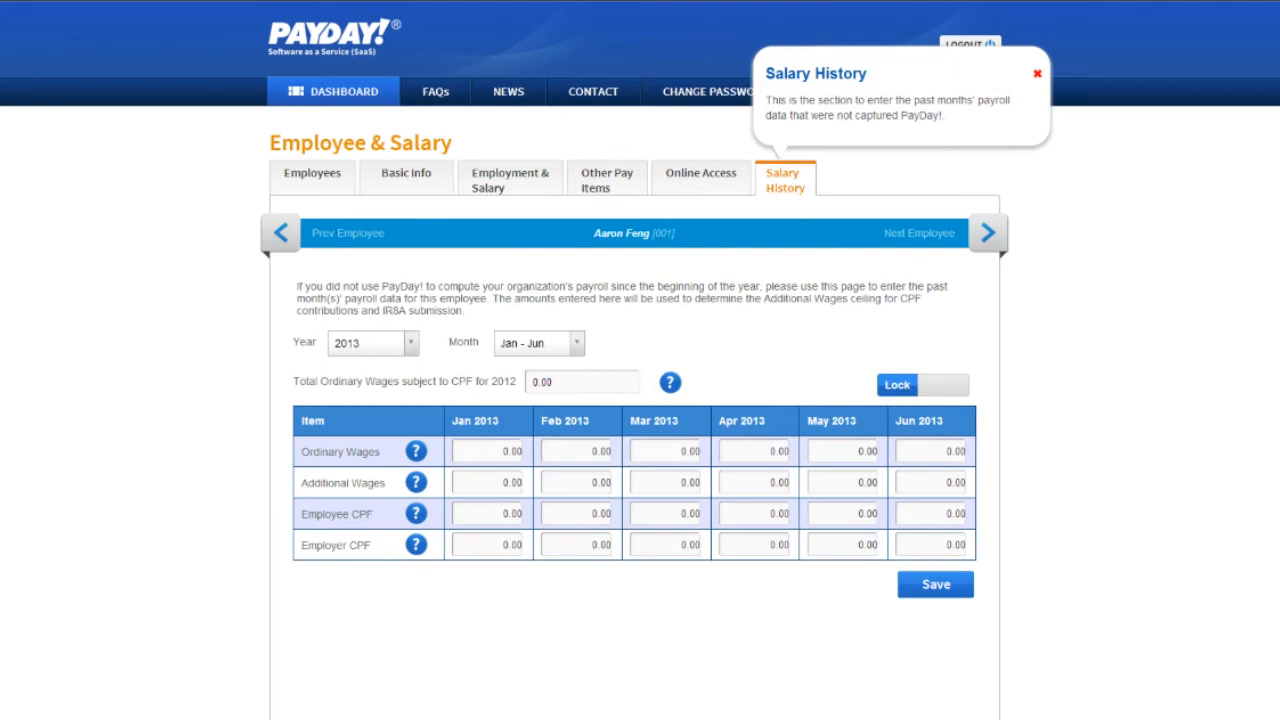
pyautogui.click(950, 393)
pyautogui.click(628, 391)
pyautogui.write('60000')
pyautogui.press('Tab')
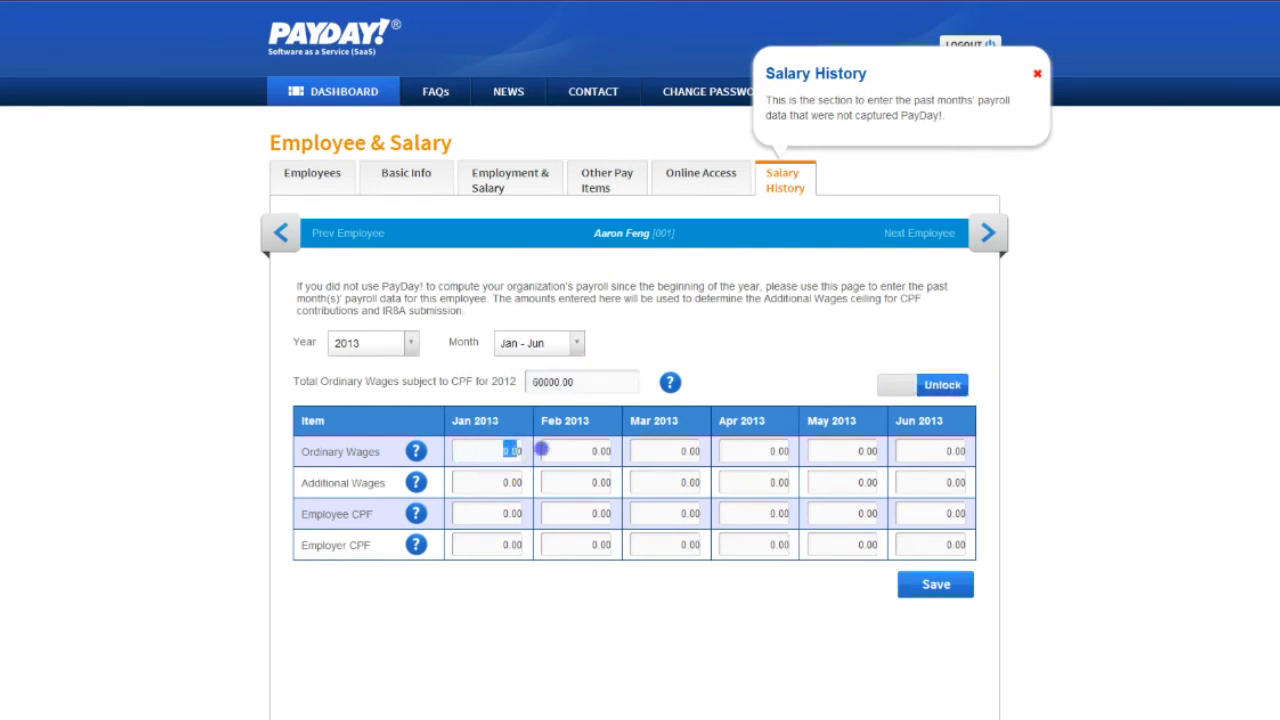
# For Jan 2013, enter ordinary wages of 5000, employee CPF of 1000 and employer CPF of 800, and save the salary history
pyautogui.write('5000')
pyautogui.click(488, 514)
pyautogui.write('1000')
pyautogui.click(508, 540)
pyautogui.write('8000')
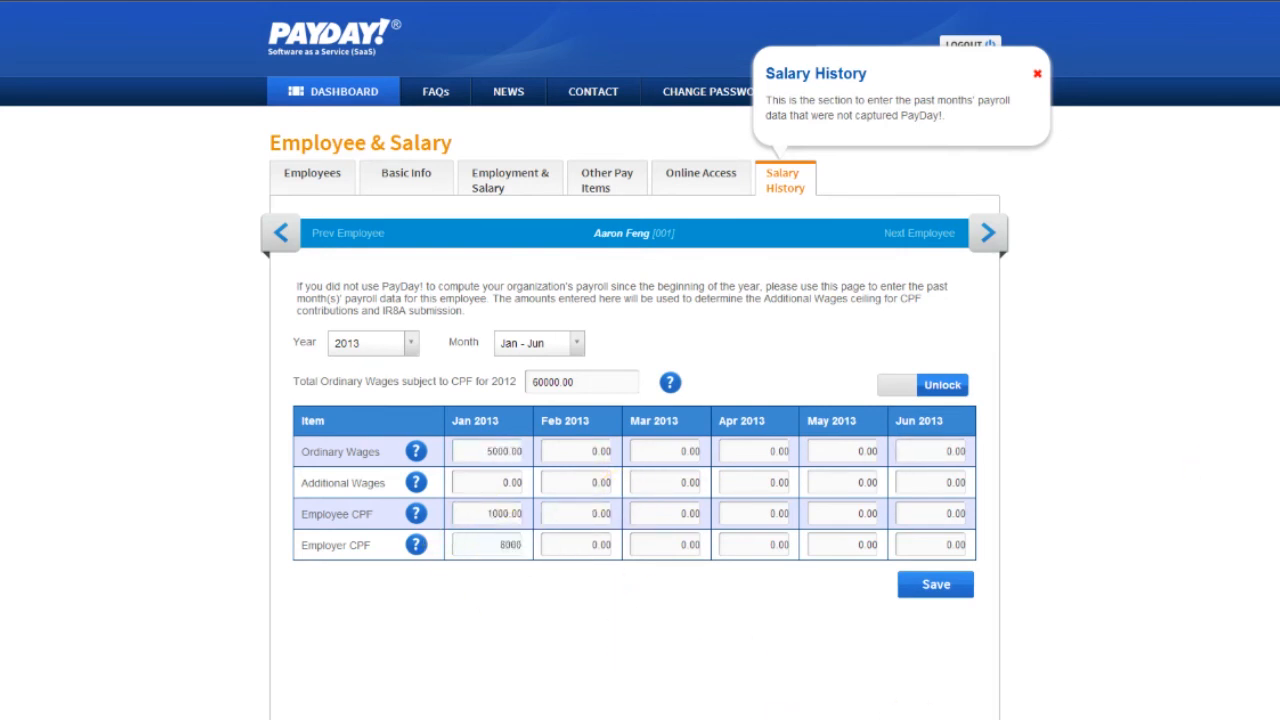
pyautogui.press('BackSpace')
pyautogui.click(968, 590)
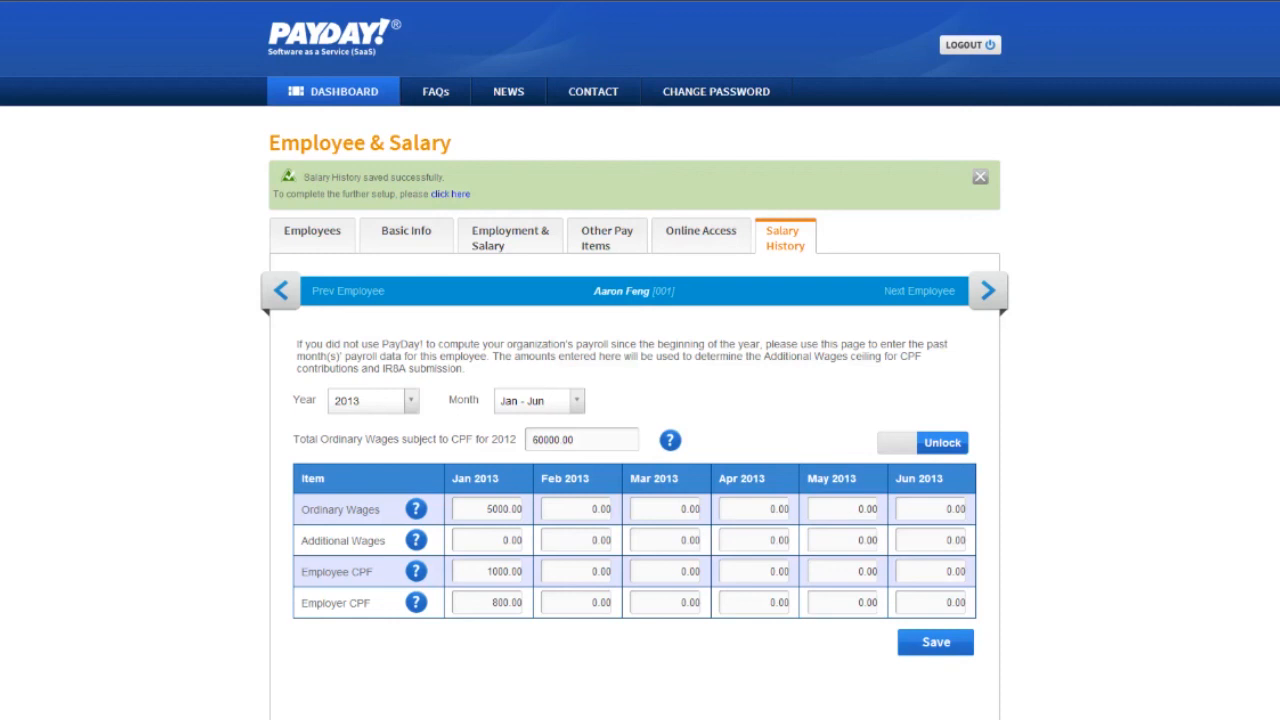
# Return to the dashboard and browse the FAQs, covering the General question on other payroll systems and the Mobile App topic
pyautogui.click(386, 96)
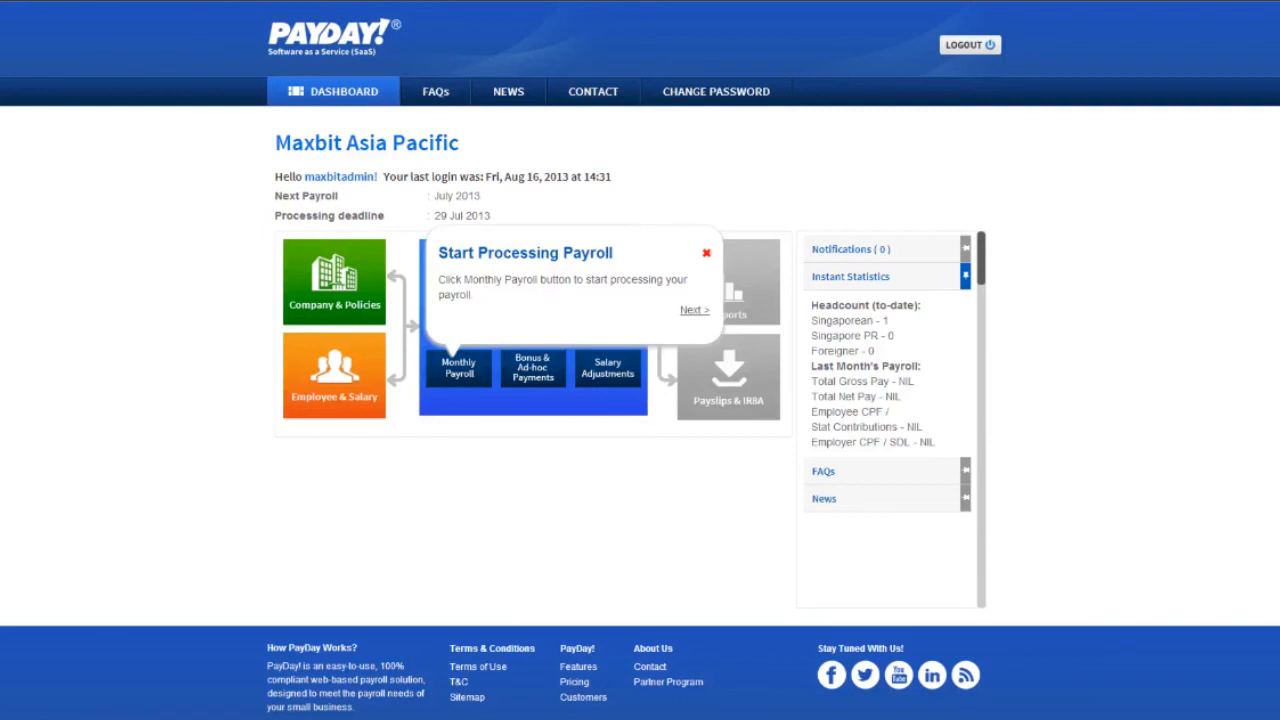
pyautogui.click(440, 90)
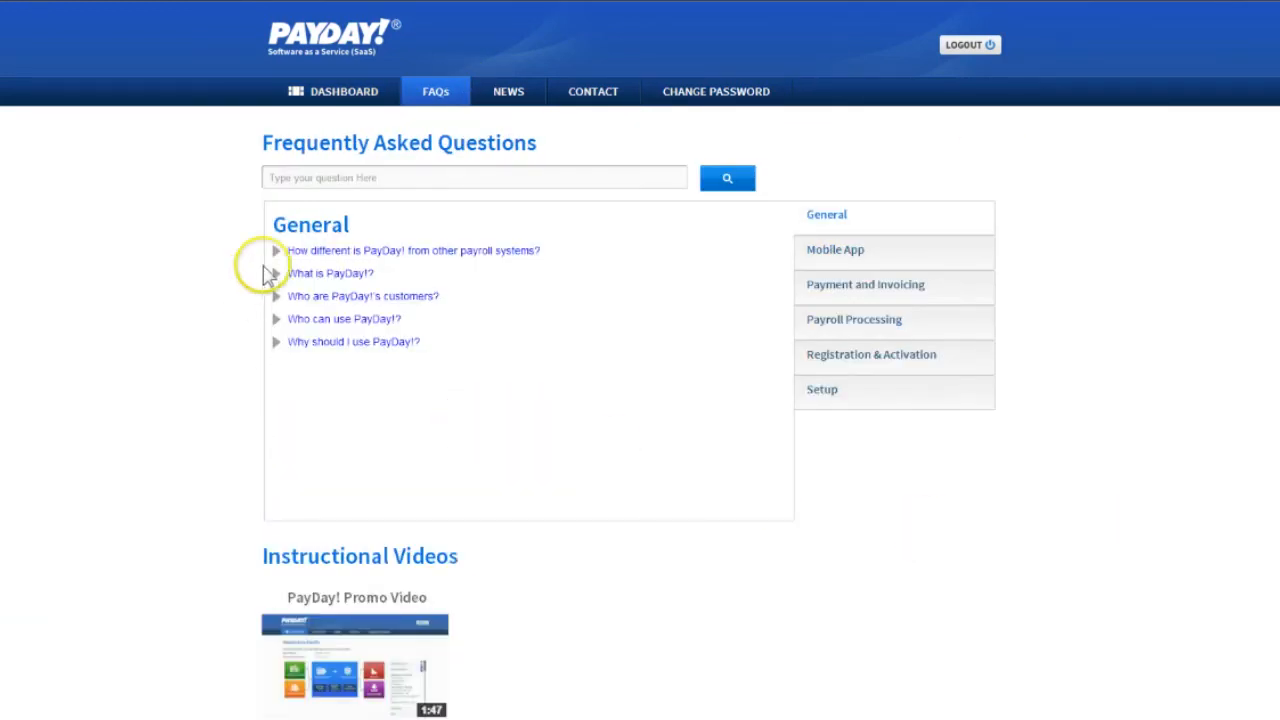
pyautogui.click(277, 252)
pyautogui.click(410, 252)
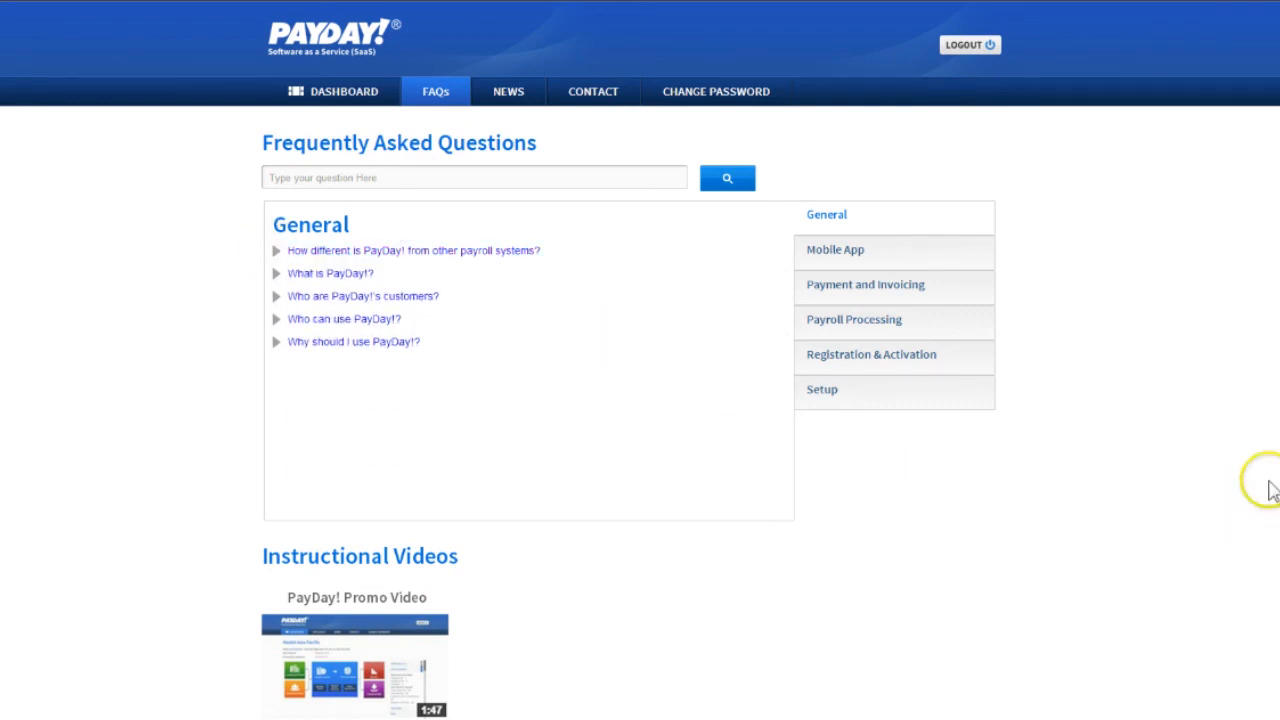
pyautogui.click(951, 252)
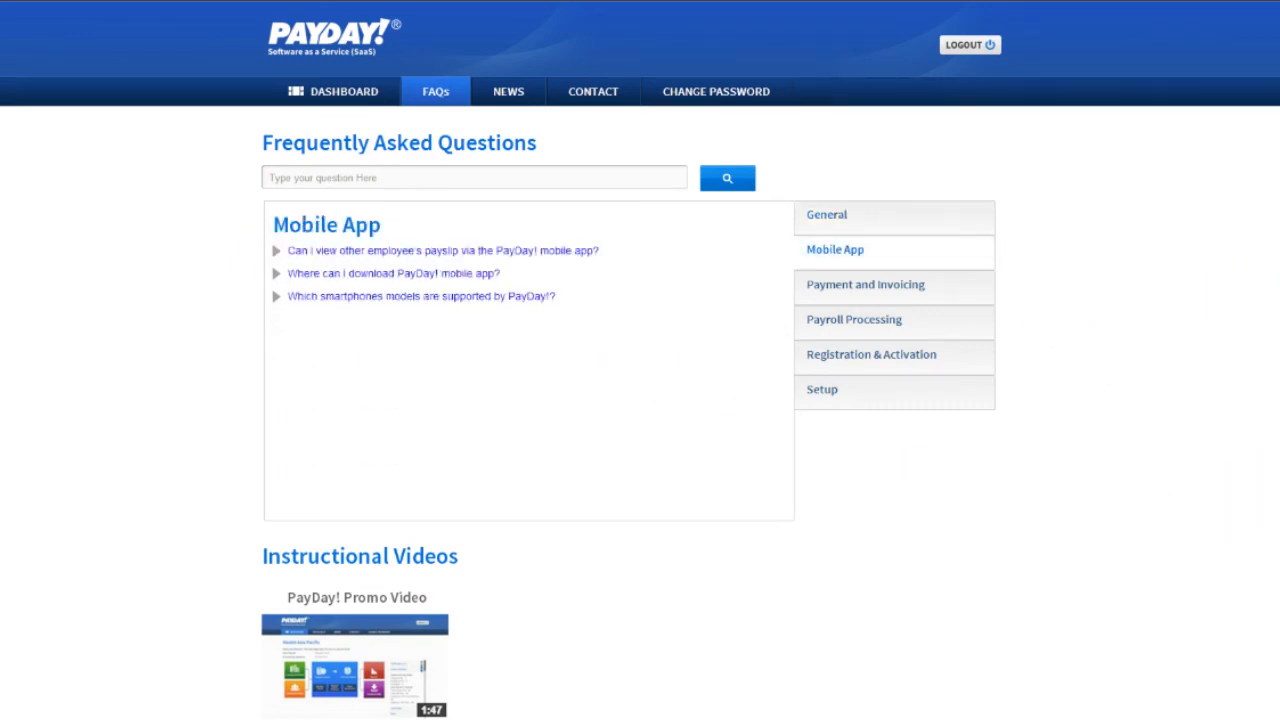